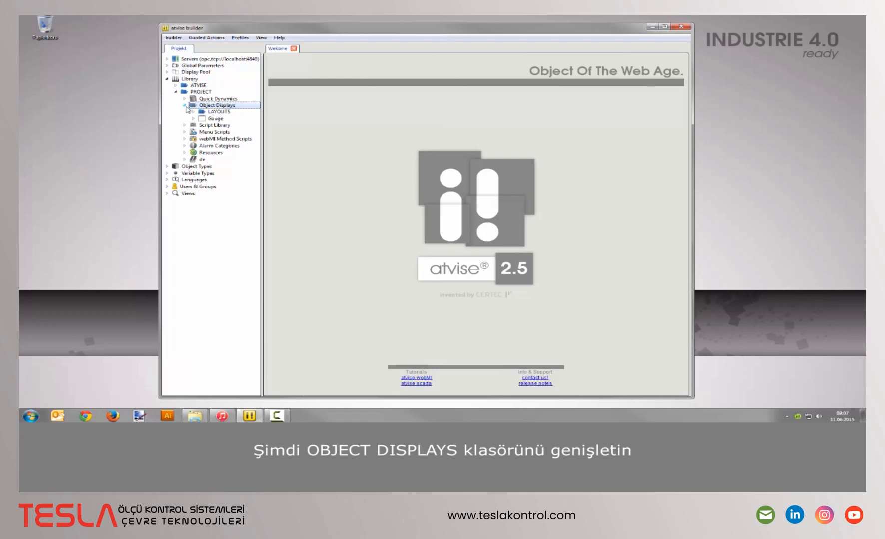
Open the Gauge object display and set its dimensions to 100 px wide and 100 px high.
double_click(239, 118)
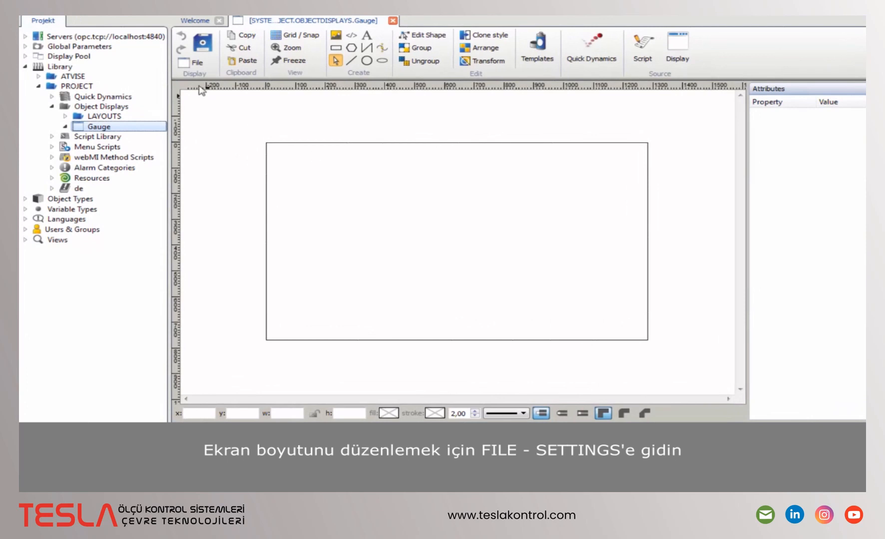
left_click(198, 63)
left_click(230, 175)
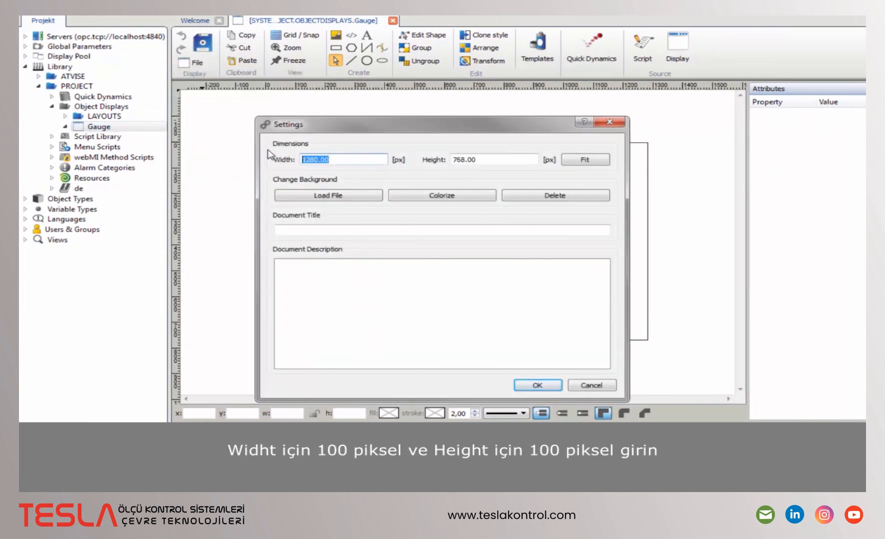
type("100")
key("Tab")
type("10")
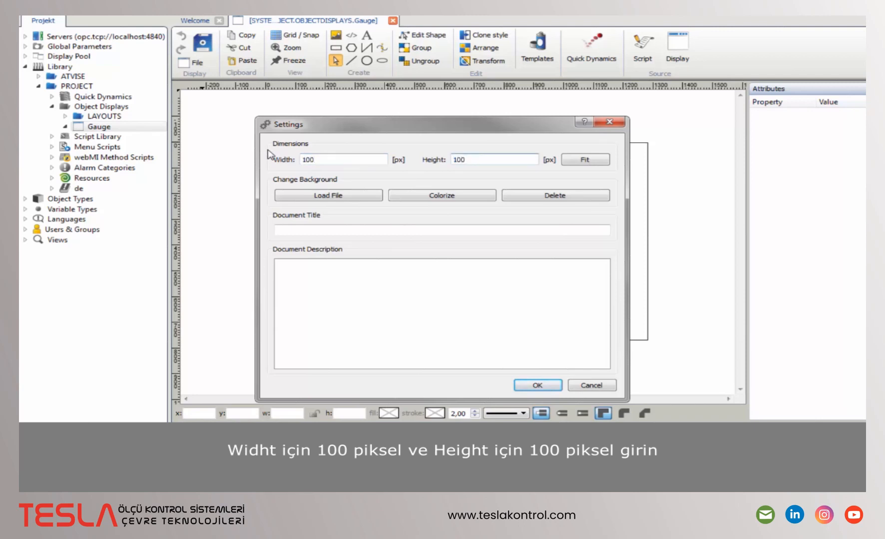
left_click(537, 387)
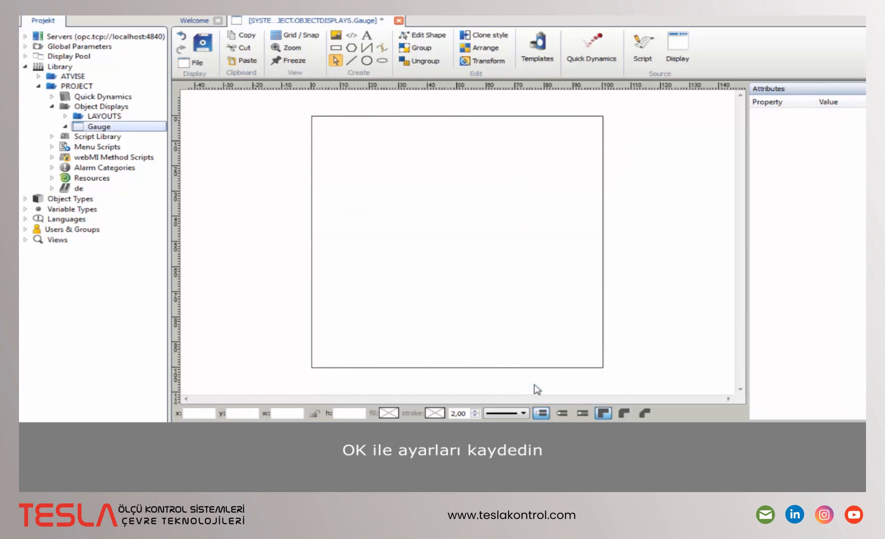
Enable the drawing grid with a width of 10 and a height of 10.
left_click(322, 40)
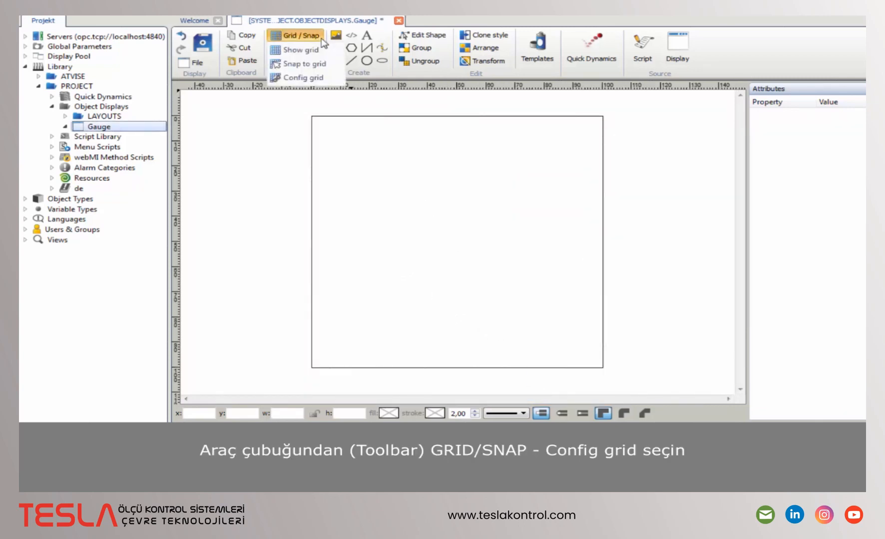
left_click(318, 78)
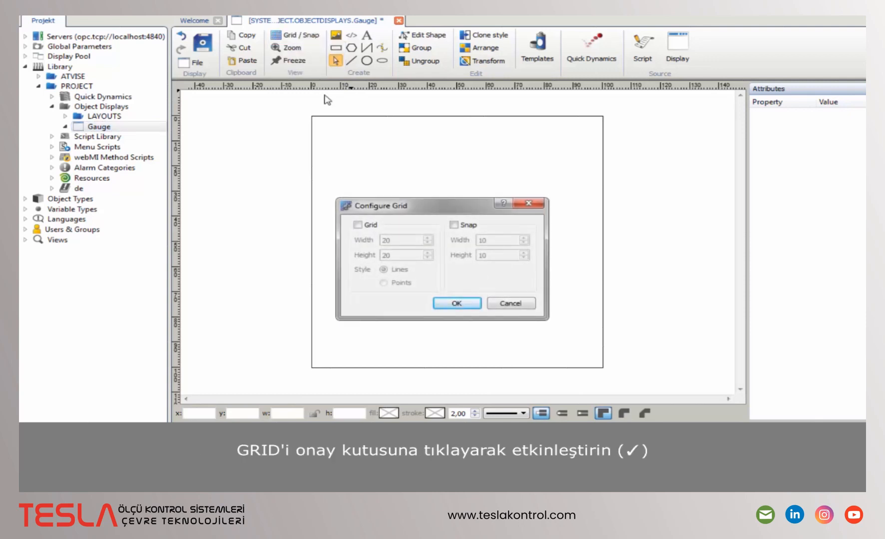
left_click(358, 225)
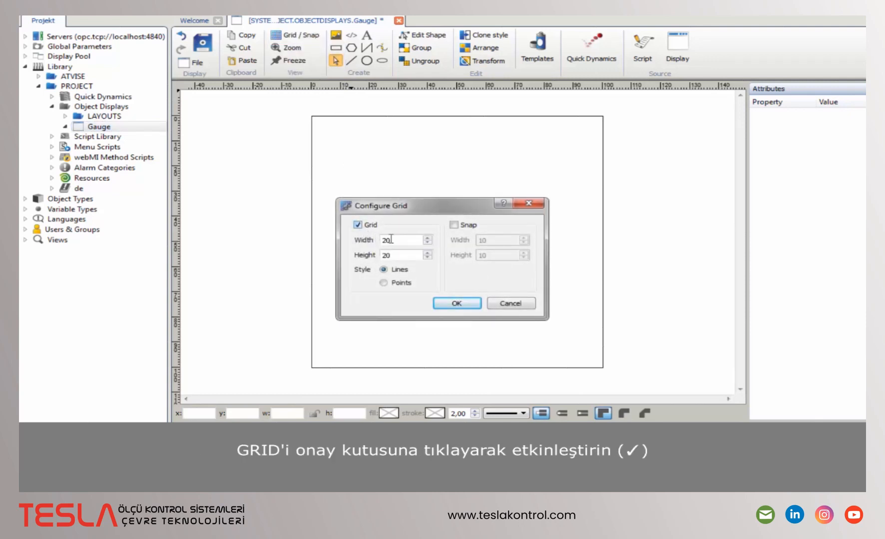
left_click_drag(411, 241, 366, 241)
type("10")
key("Tab")
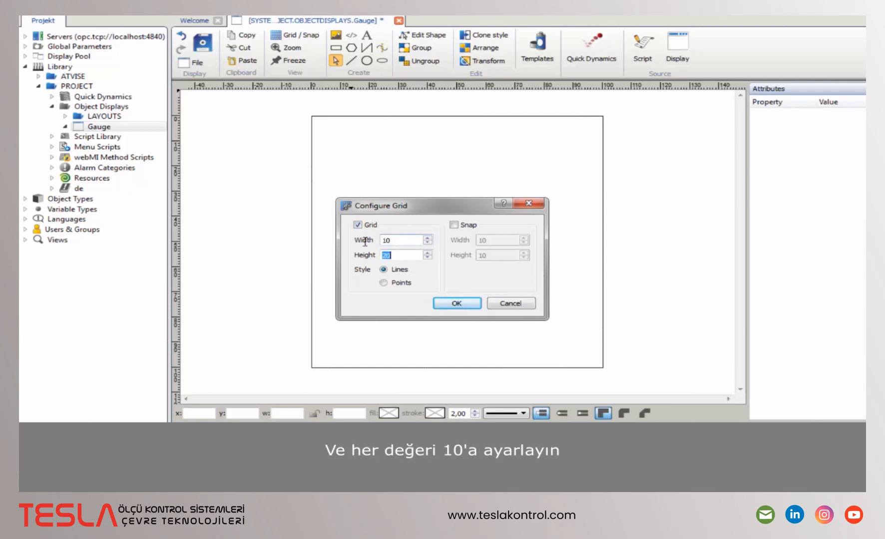
type("10")
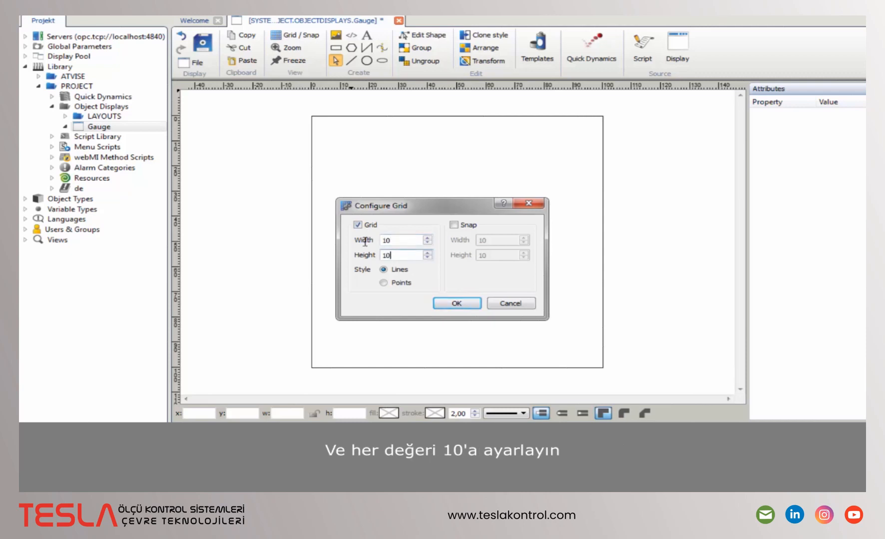
Enable snapping with a width and height of 5 and apply the grid configuration.
left_click(458, 226)
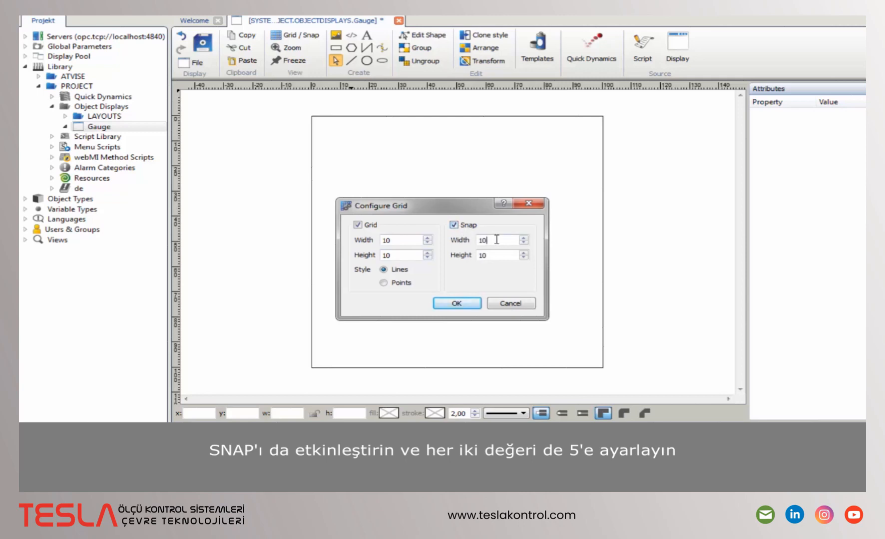
left_click_drag(495, 240, 461, 244)
type("5")
key("Tab")
type("5")
left_click(459, 304)
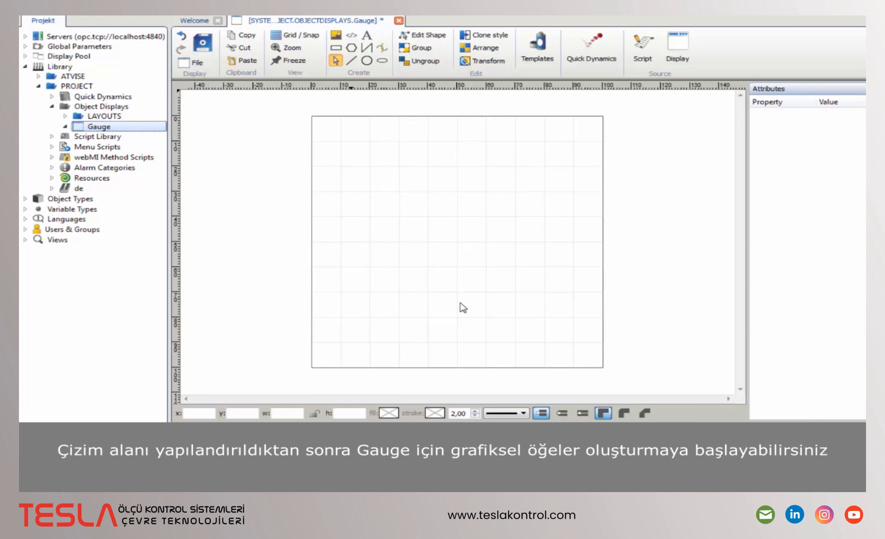
Draw a circle of diameter 100 from the display's centre to its edge and give it a vertical linear gradient fill.
left_click(365, 61)
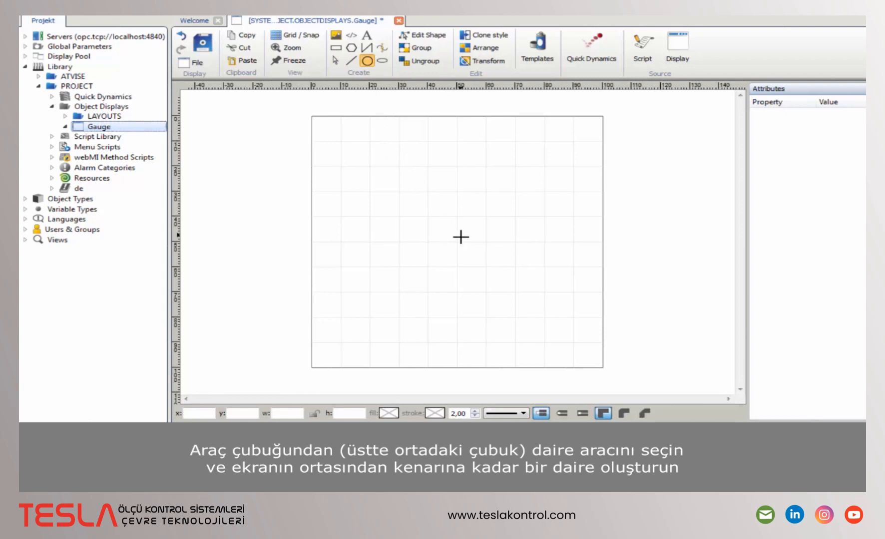
left_click_drag(458, 242, 600, 243)
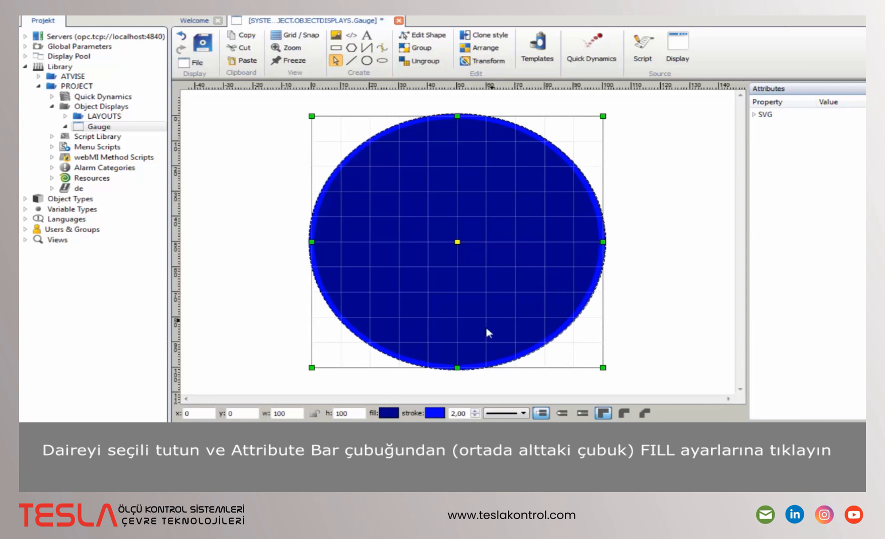
left_click(393, 413)
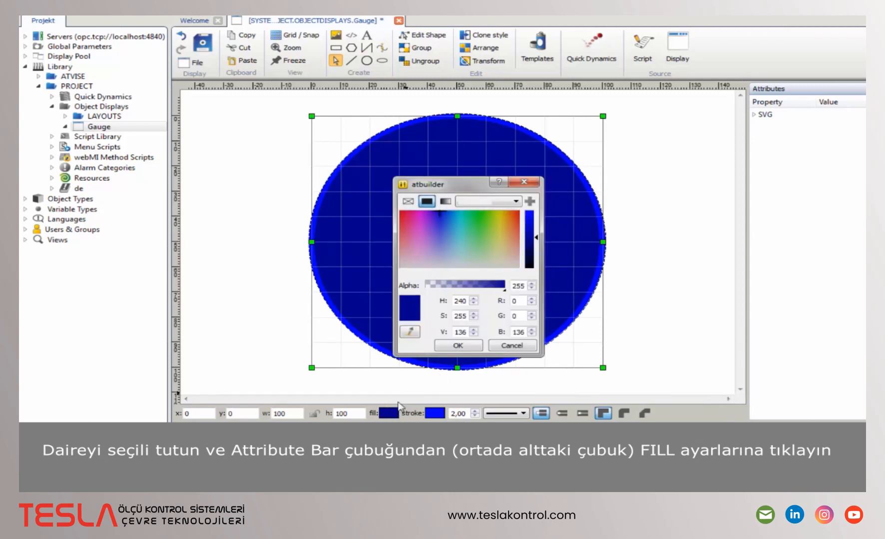
left_click(444, 202)
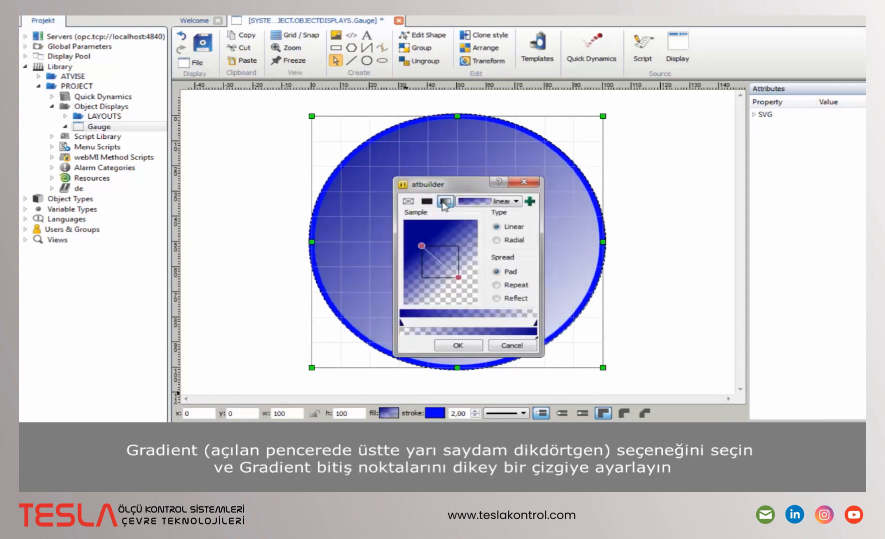
left_click_drag(421, 246, 458, 247)
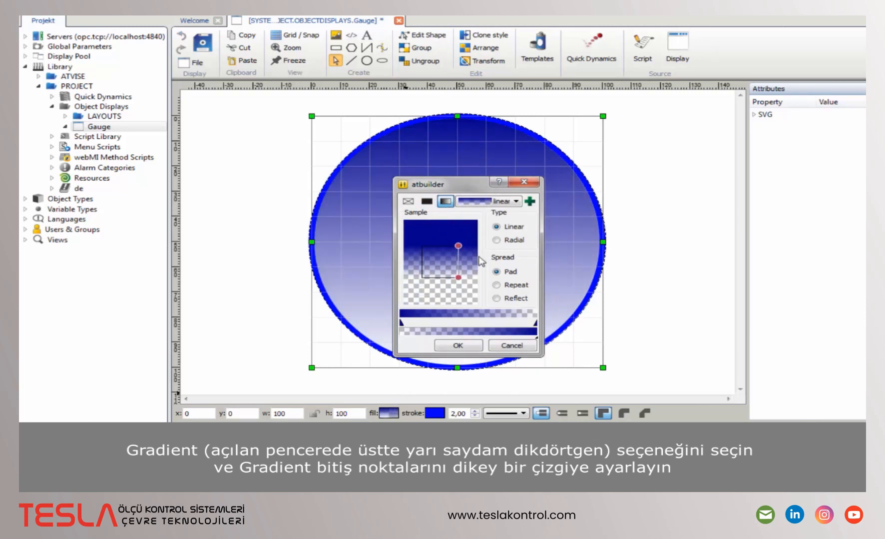
Set the first colour of the circle's gradient to light grey, RGB 219, 219, 219.
double_click(402, 323)
left_click(483, 251)
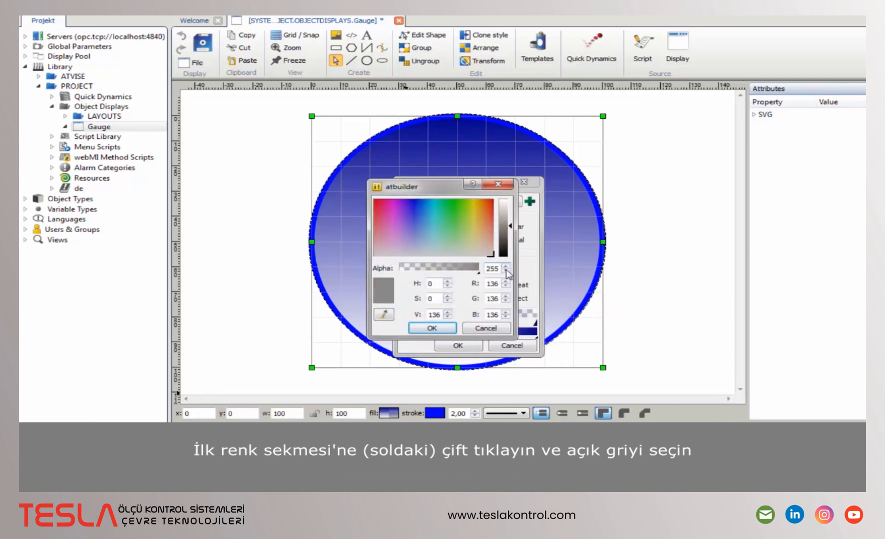
left_click(505, 207)
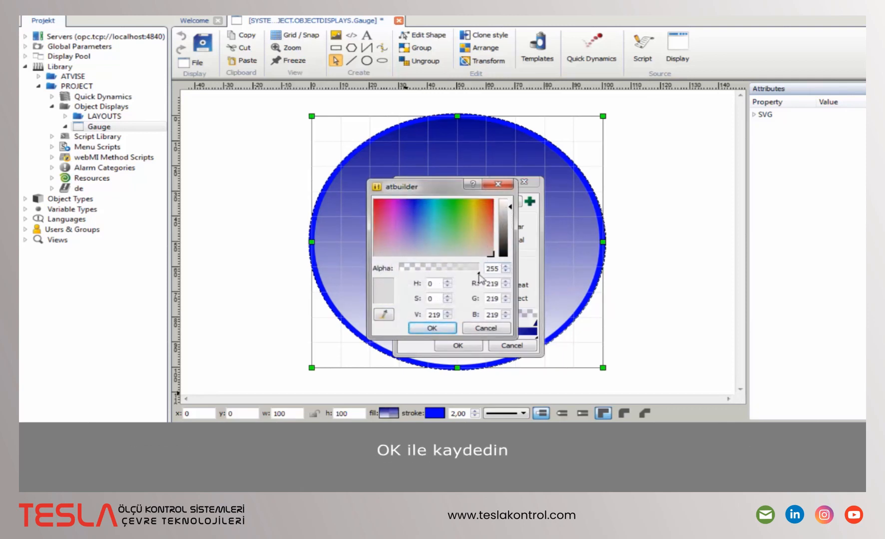
left_click(448, 328)
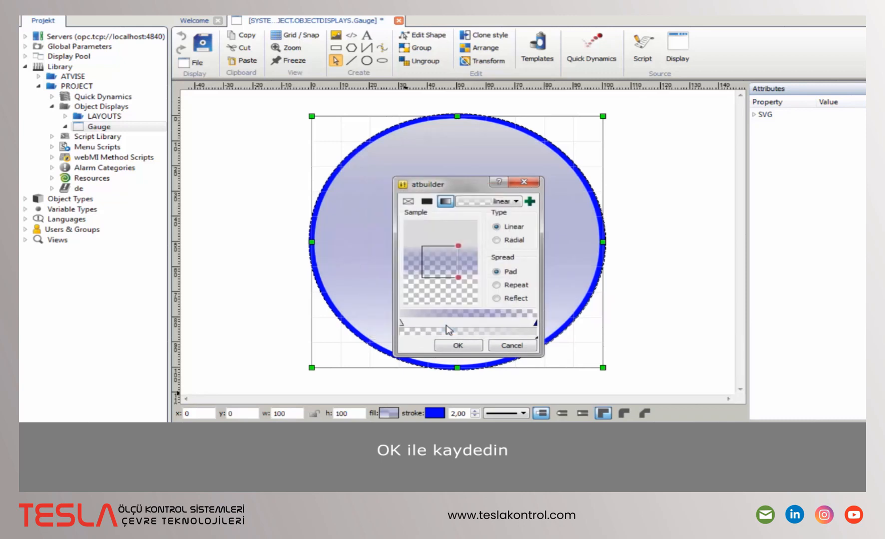
Set the gradient's second colour to dark grey, RGB 136, 136, 136, with alpha 255, and apply the fill.
double_click(536, 324)
left_click(486, 242)
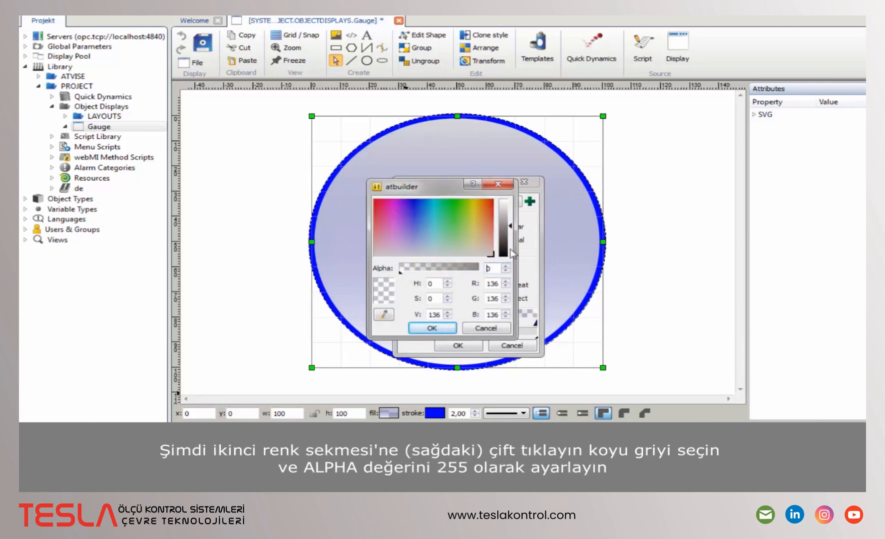
double_click(490, 268)
type("255")
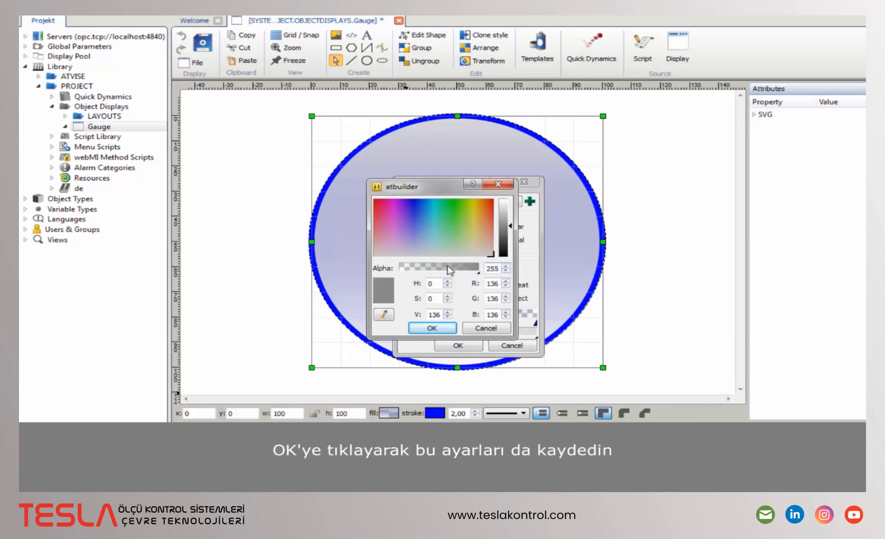
left_click(431, 328)
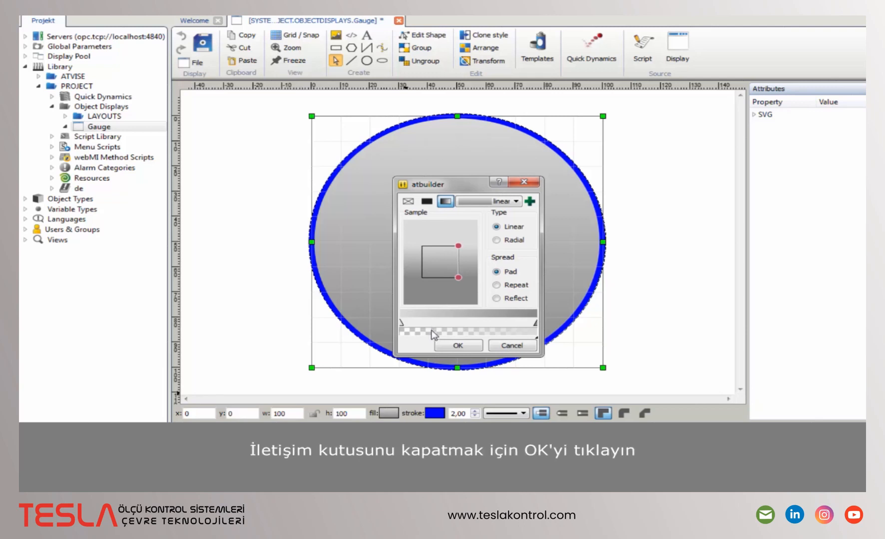
left_click(452, 347)
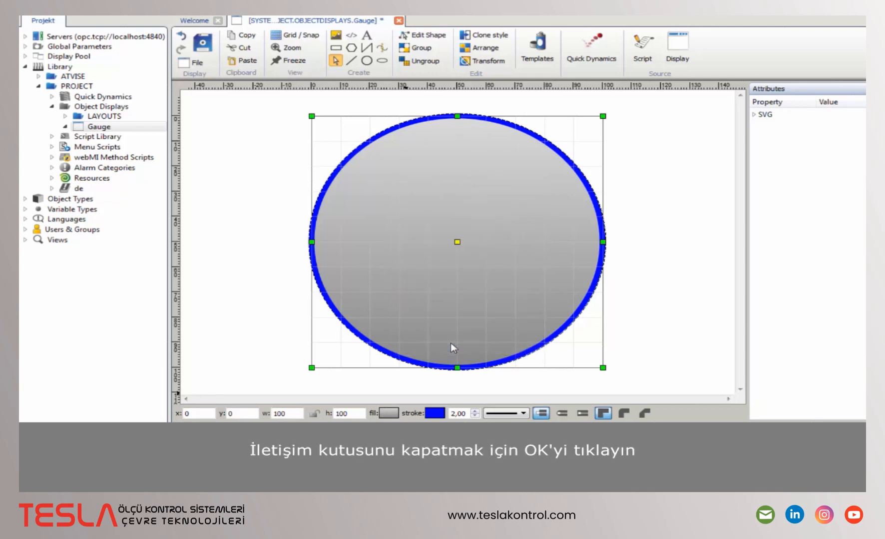
Set the circle's stroke colour to none and its stroke width to 0.
left_click(436, 413)
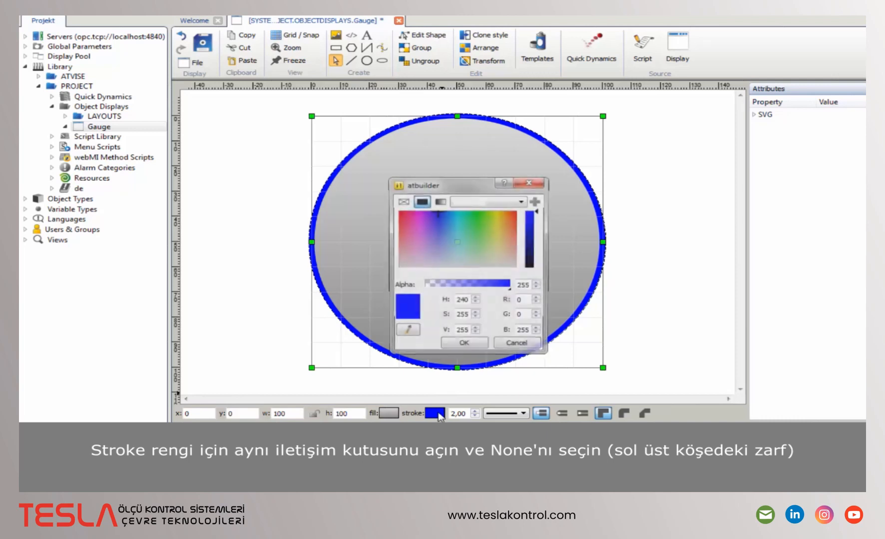
left_click(402, 202)
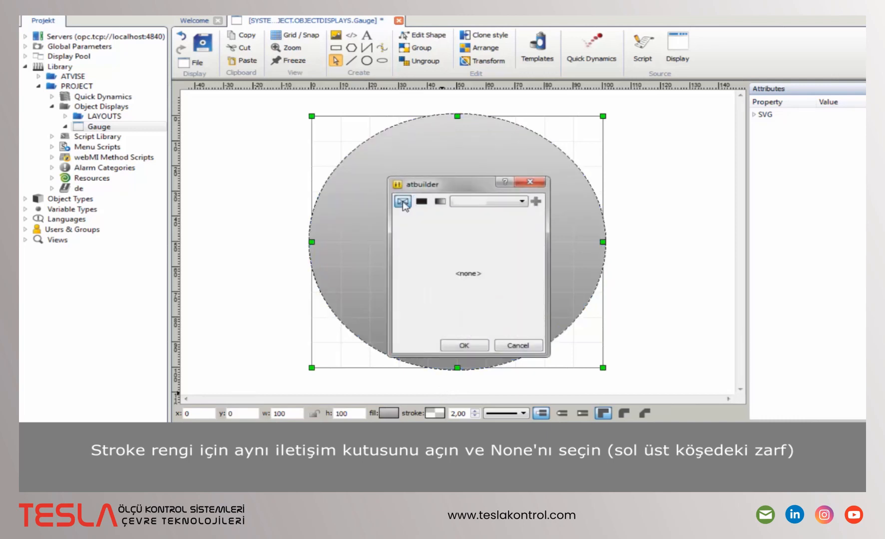
left_click(474, 345)
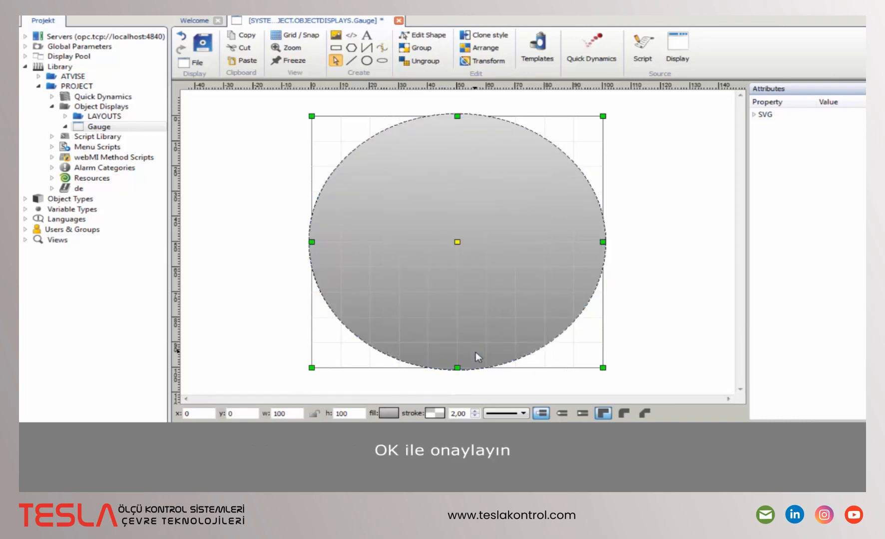
left_click(475, 416)
left_click(475, 415)
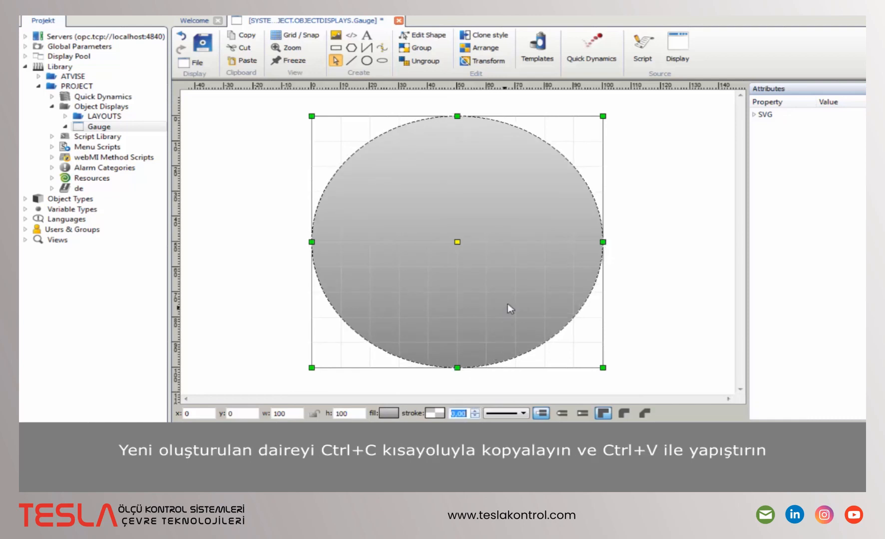
Duplicate the circle and place the copy exactly over the original at x 0, y 0.
left_click(521, 231)
key("ctrl+c")
key("ctrl+v")
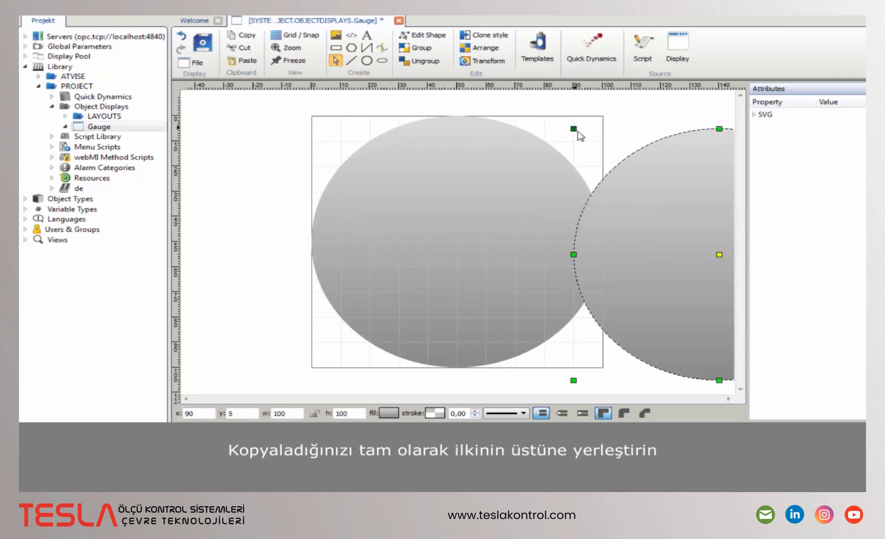
left_click_drag(633, 186, 375, 172)
Shrink the copied circle about its centre to 95 by 95 and rotate it 180 degrees.
key("ctrl+shift")
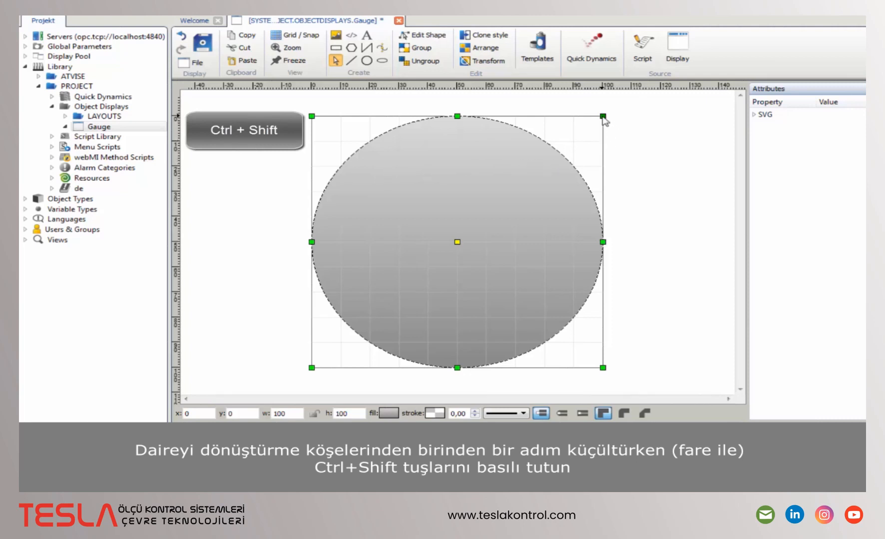
left_click_drag(602, 116, 598, 123)
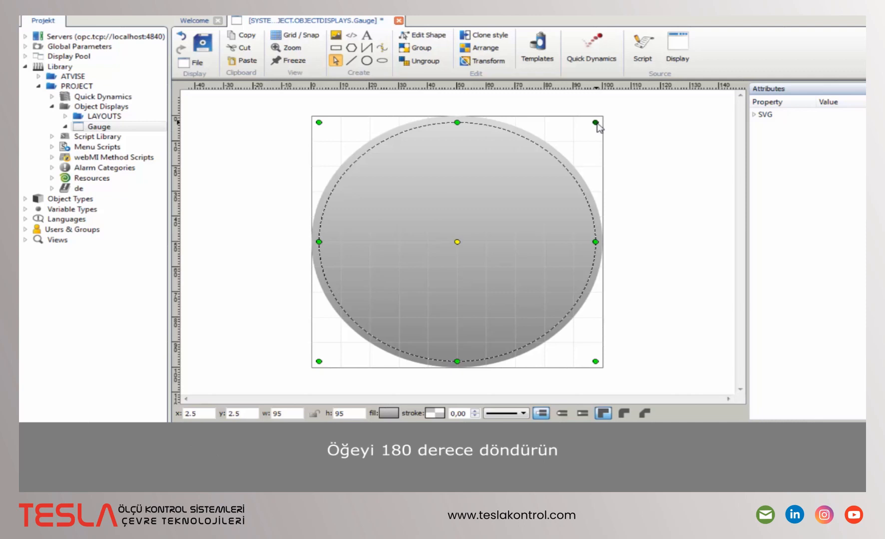
left_click_drag(596, 124, 308, 349)
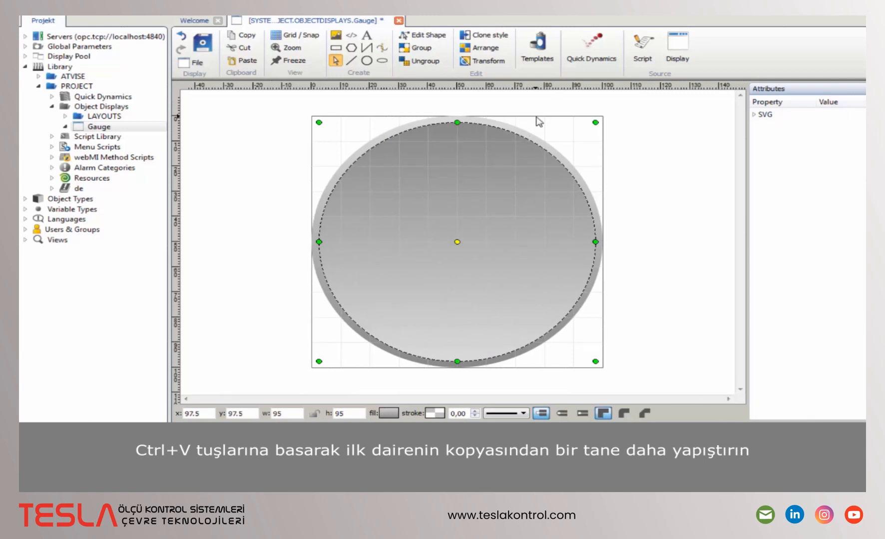
Paste another copy of the first circle, centre it over the others and shrink it about its centre to 90 by 90.
key("ctrl+v")
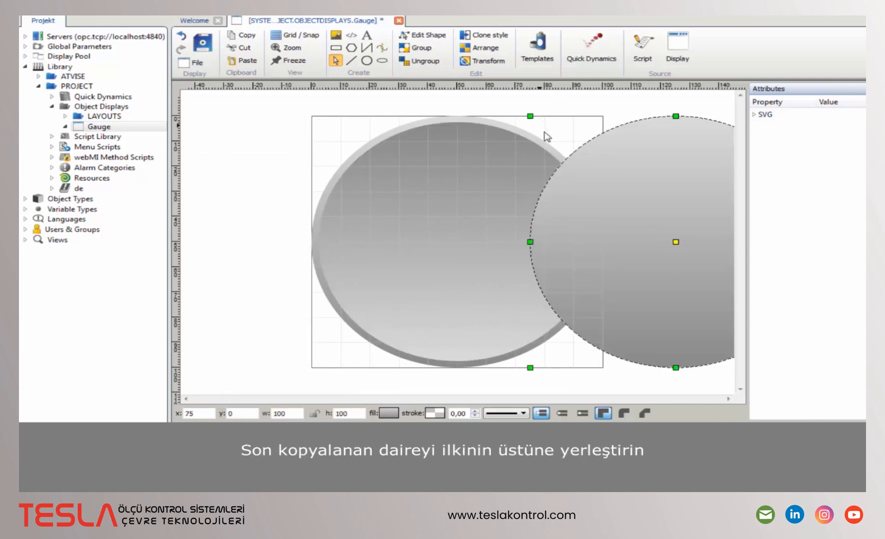
left_click_drag(659, 172, 446, 173)
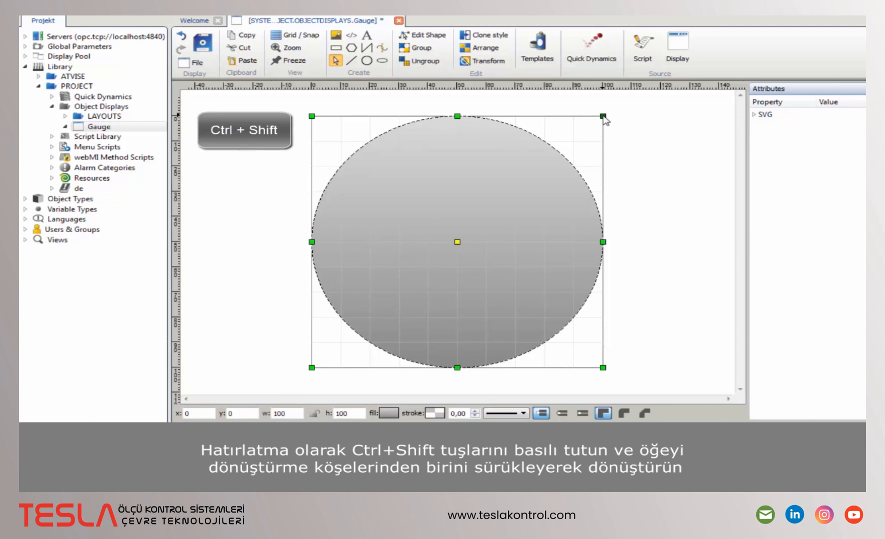
left_click_drag(603, 117, 593, 130)
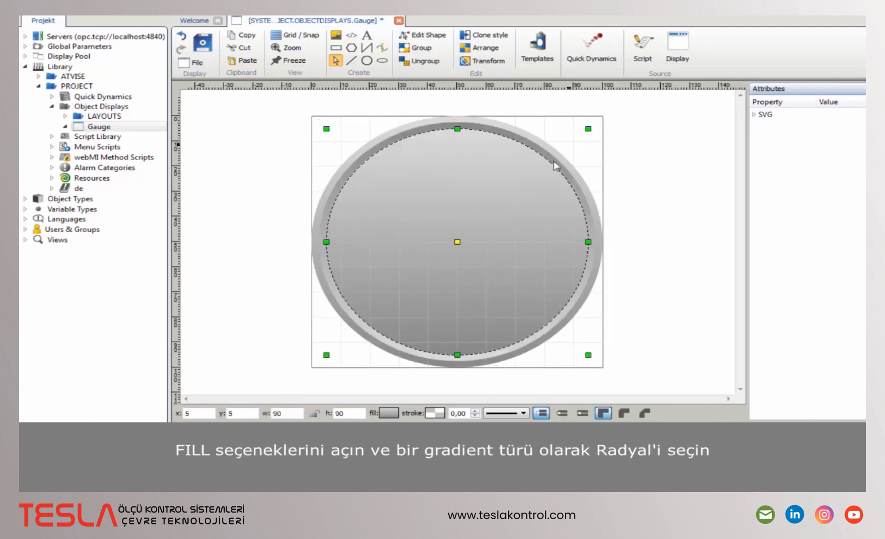
Change the innermost circle's gradient fill to Radial and shrink the gradient radius to the corners of the sample square.
left_click(386, 414)
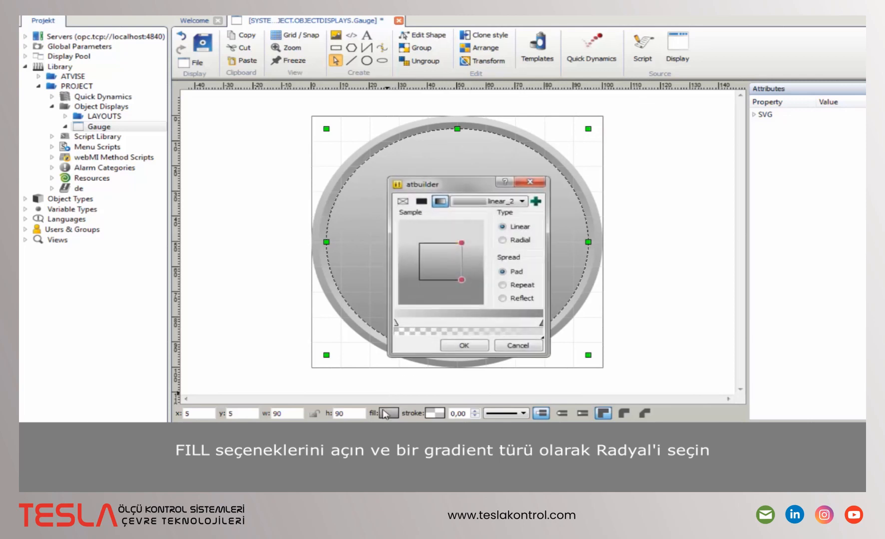
left_click(515, 241)
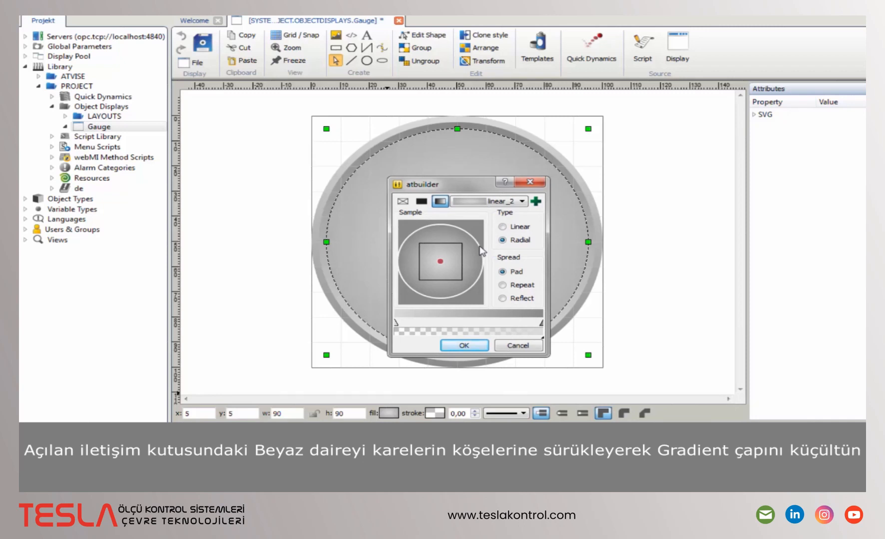
left_click_drag(479, 246, 466, 246)
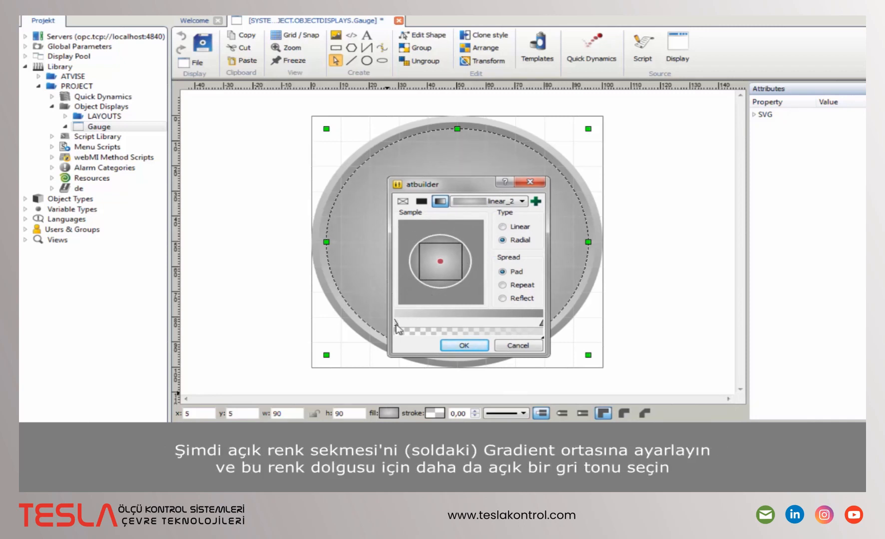
Move the gradient's light colour stop to about the middle, set it to a lighter grey and apply the fill.
left_click_drag(398, 329, 481, 327)
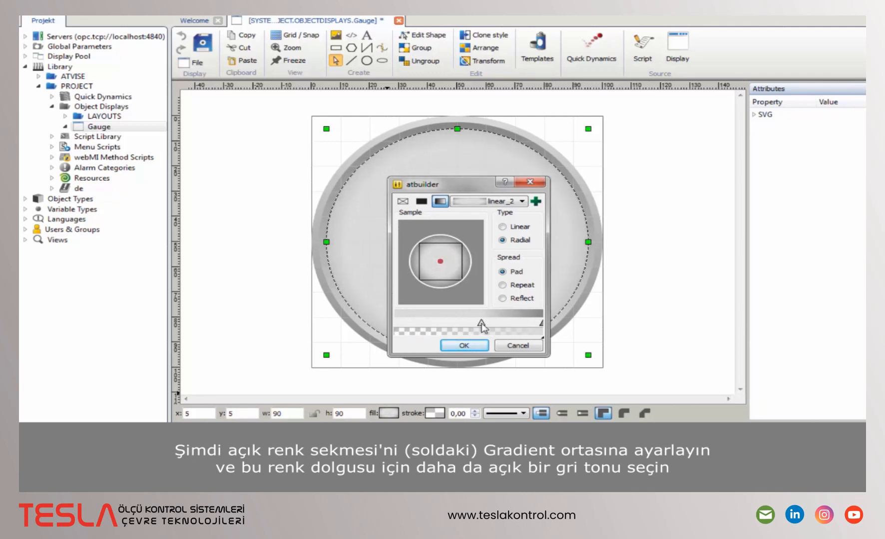
double_click(481, 326)
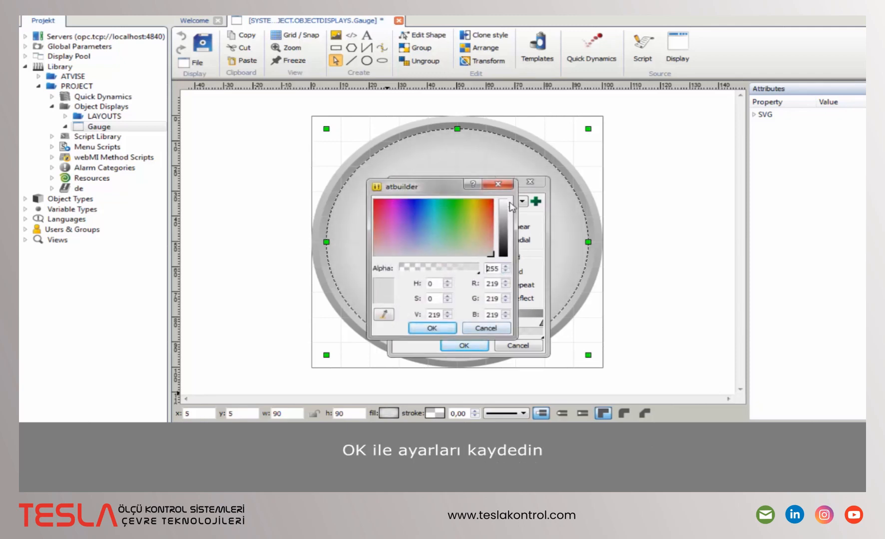
left_click(504, 203)
left_click(433, 328)
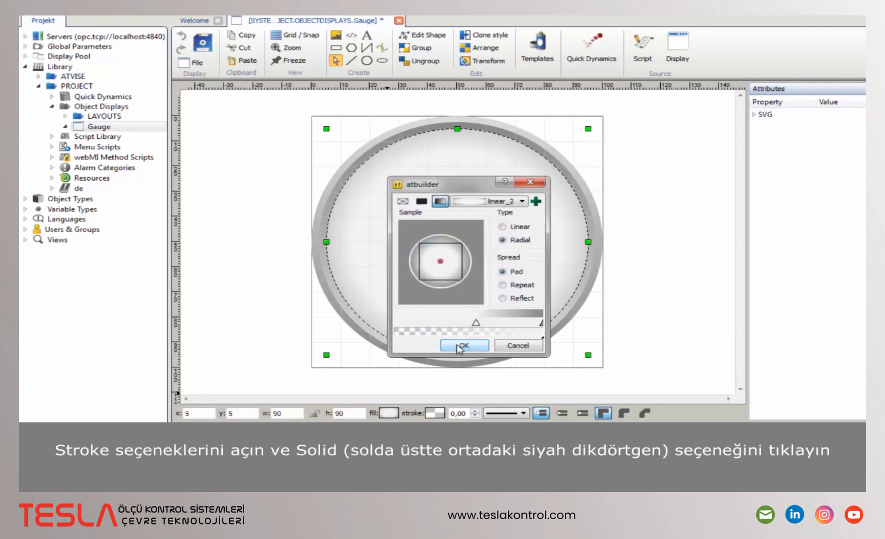
left_click(459, 345)
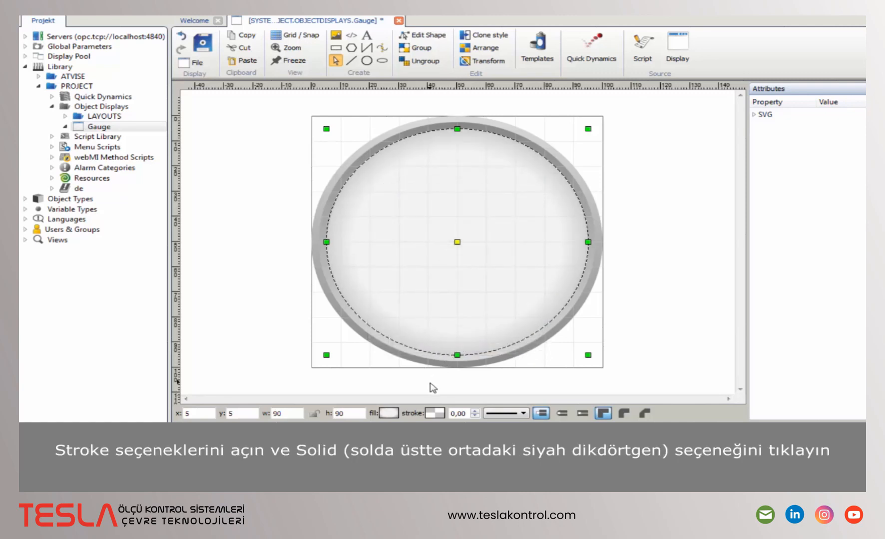
Give the innermost circle a solid dark grey stroke (RGB 88, 88, 88) with a width of 1, and save the display.
left_click(435, 413)
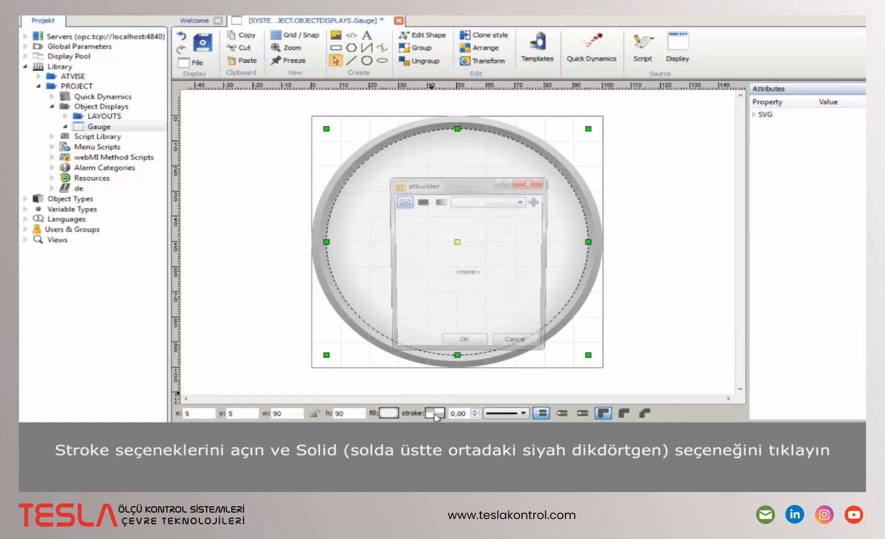
left_click(422, 201)
left_click(532, 250)
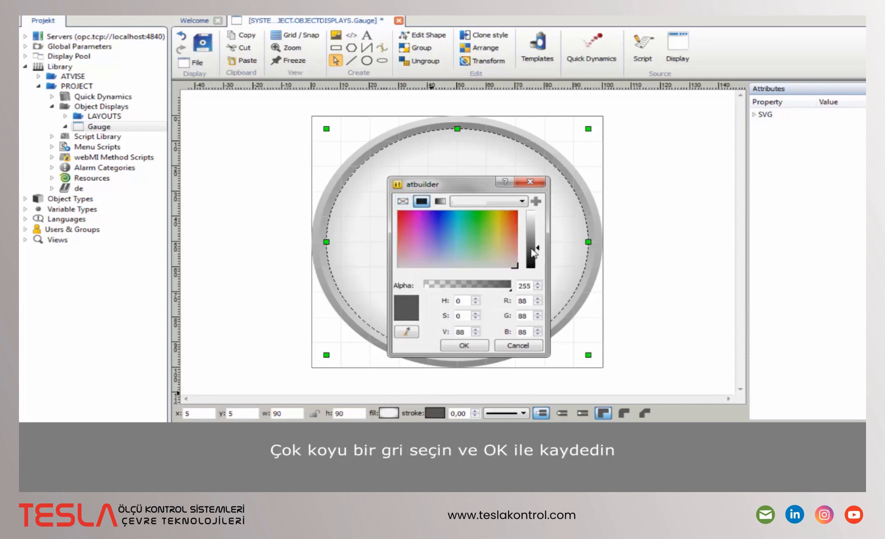
left_click(484, 345)
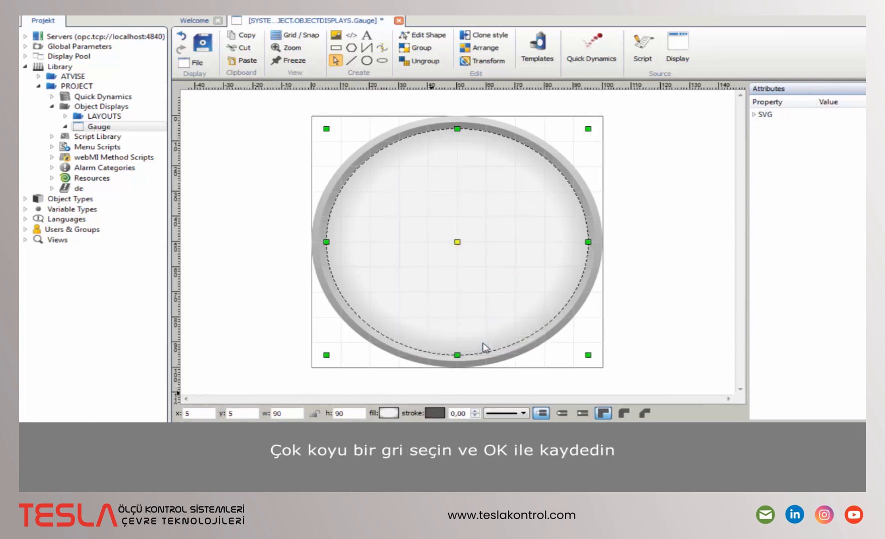
left_click(476, 411)
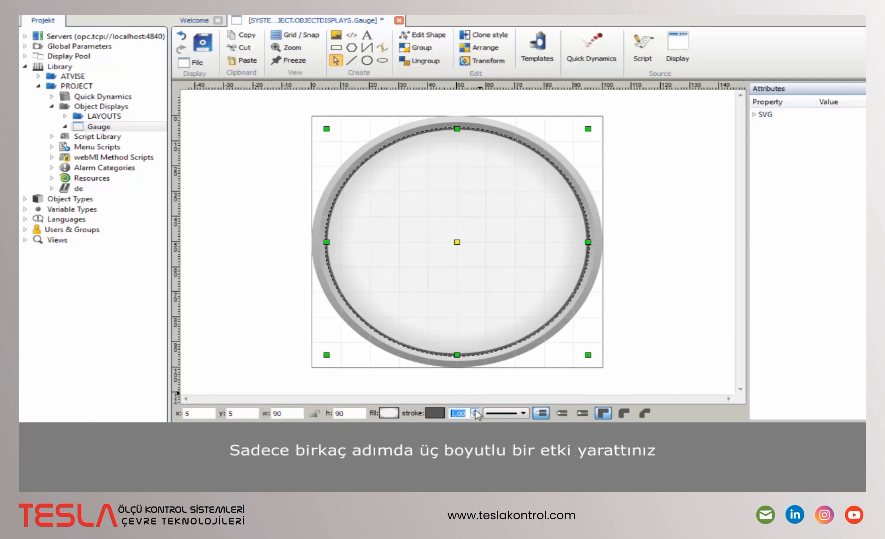
left_click(633, 323)
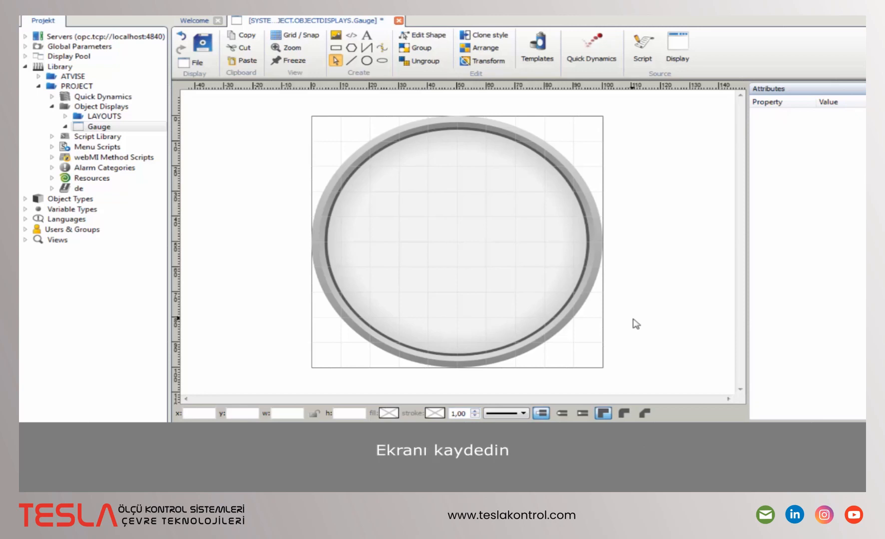
left_click(212, 46)
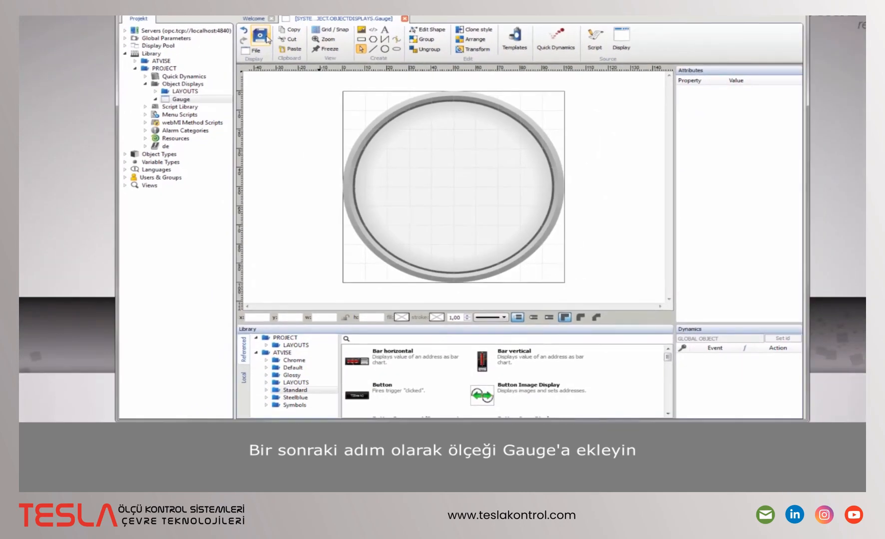
Insert the 60-unit gauge scale from the ATVISE Symbols scales library folder onto the gauge at x 5, y 5.
left_click(267, 405)
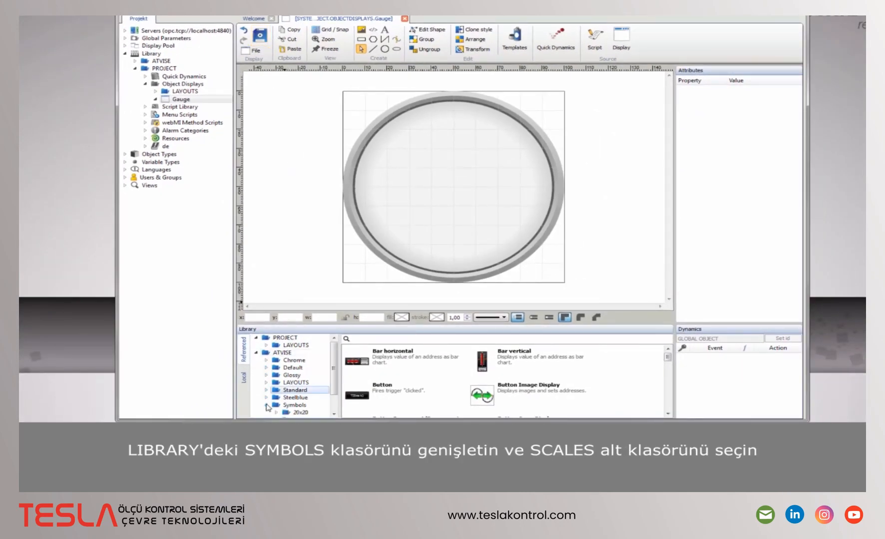
left_click(319, 414)
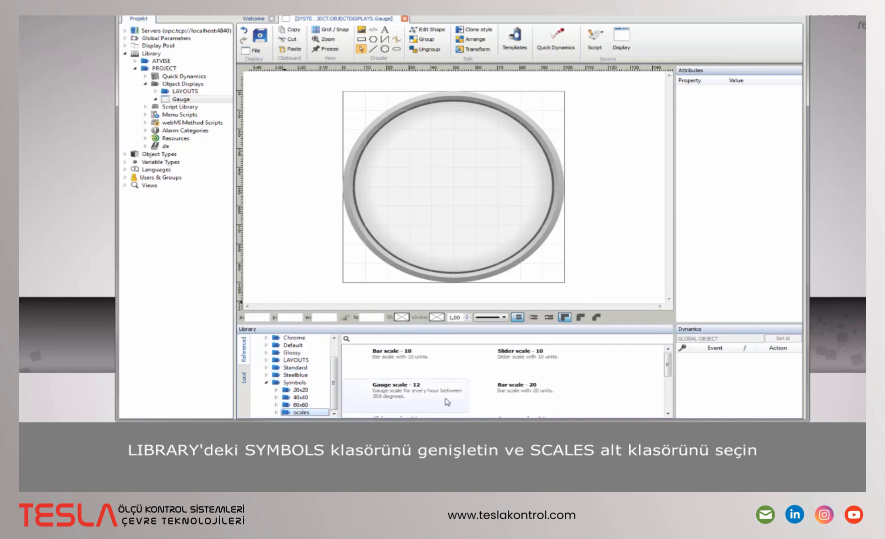
scroll(449, 399, "down", 3)
left_click_drag(438, 402, 356, 103)
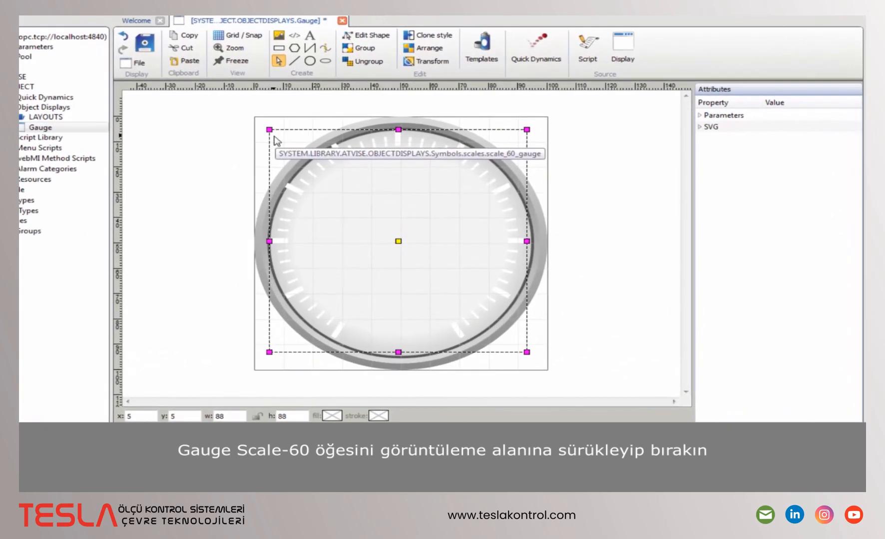
Set the gauge scale's Scale Color parameter to dark grey #363636.
left_click(699, 116)
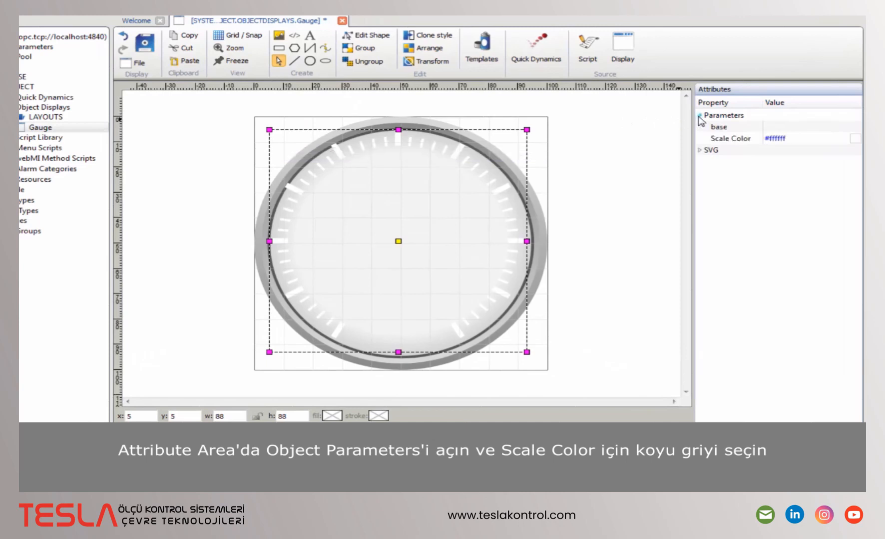
left_click(855, 141)
left_click(538, 261)
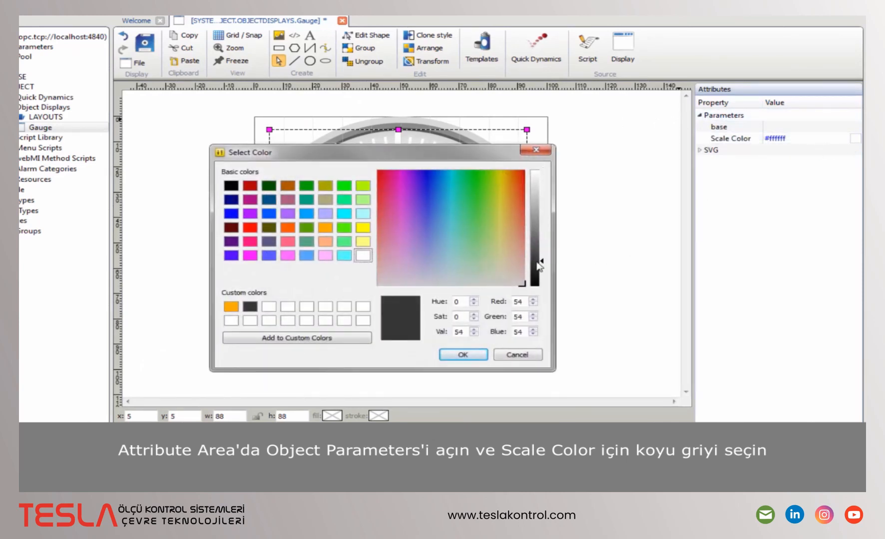
left_click(465, 355)
Resize the gauge scale to a width of 70 and a height of 70.
double_click(238, 415)
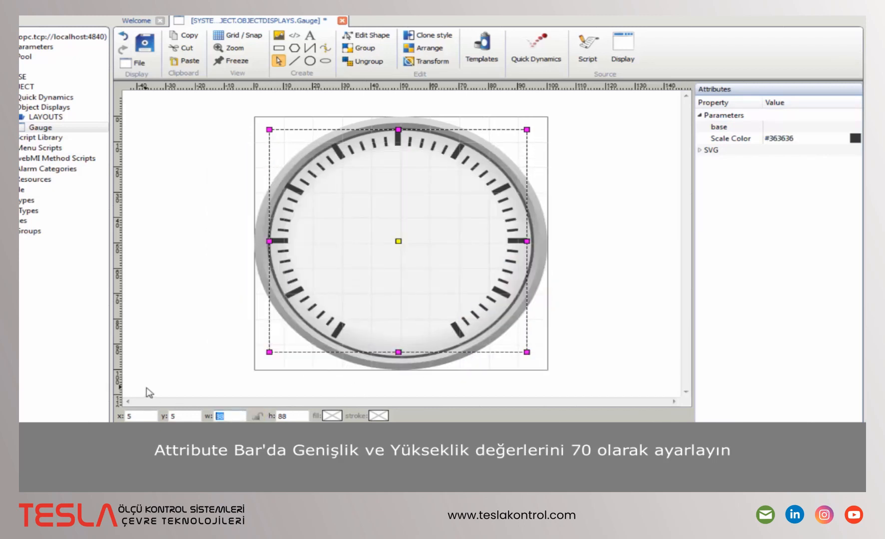
type("70")
key("Tab")
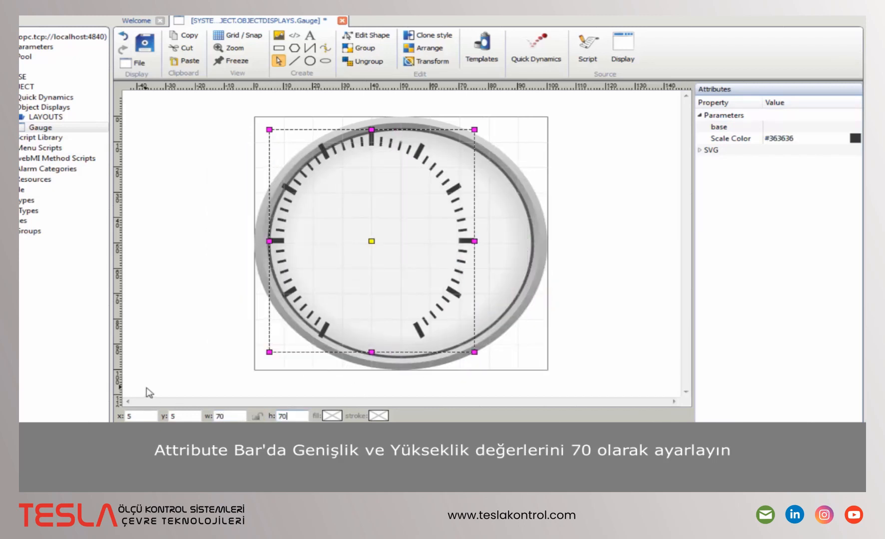
type("70")
key("Return")
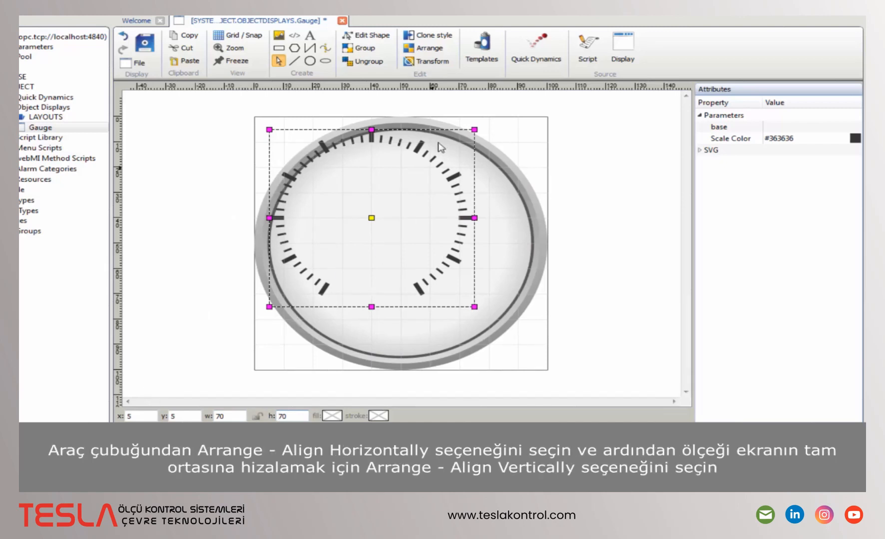
Centre the gauge scale on the display by aligning it horizontally and vertically, and deselect it.
left_click(430, 49)
left_click(435, 89)
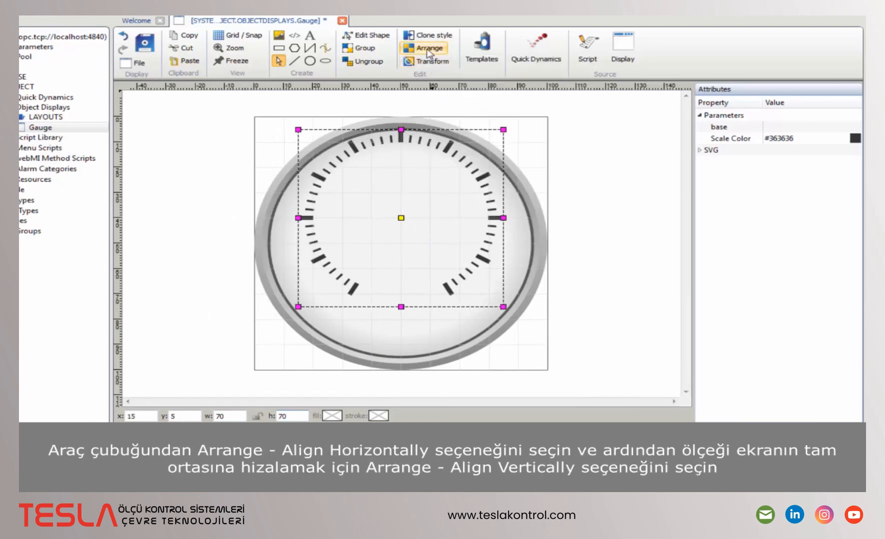
left_click(427, 51)
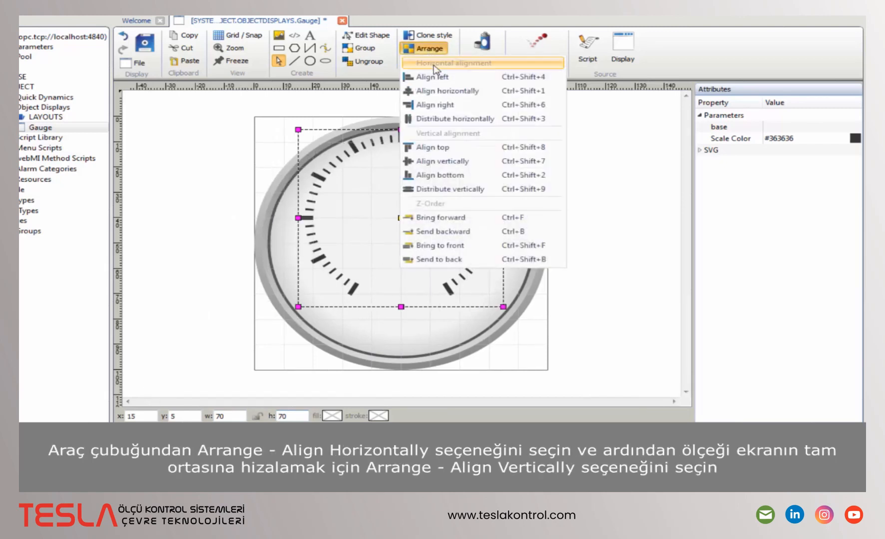
left_click(468, 168)
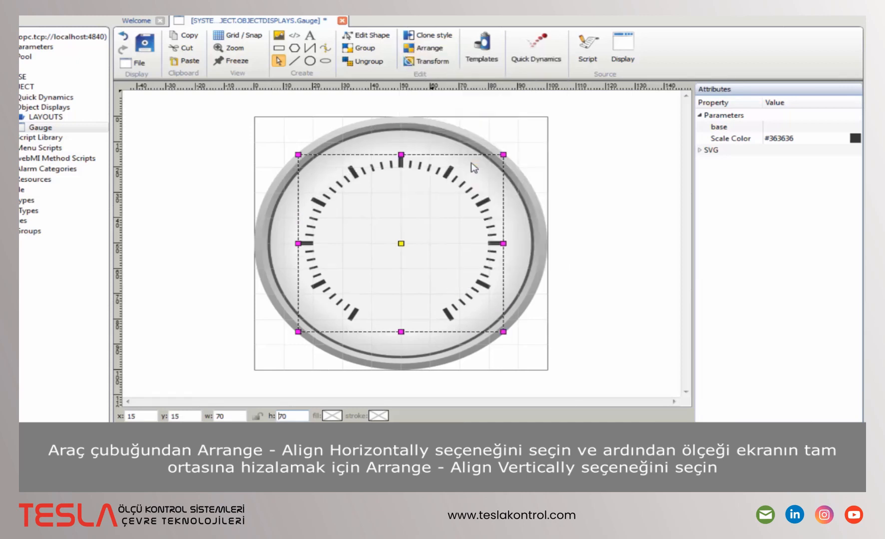
left_click(590, 172)
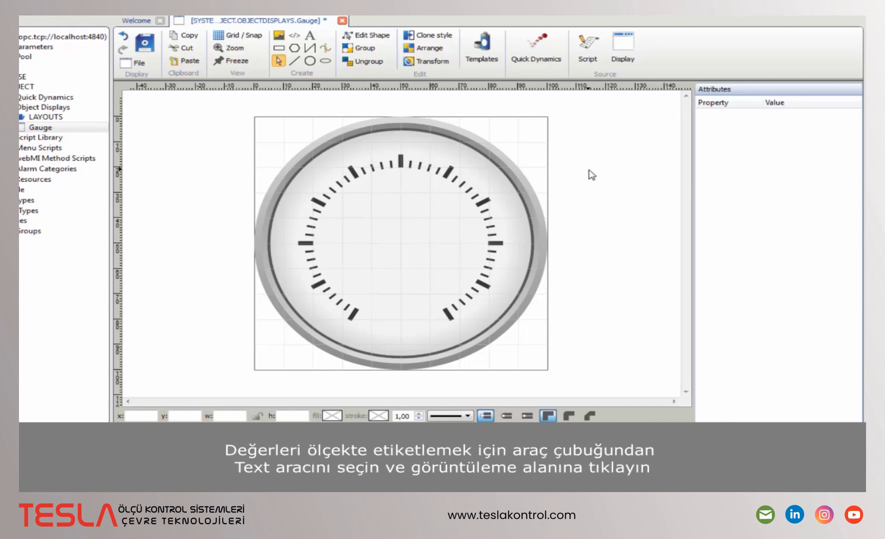
Add a text label reading "10" inside the gauge scale, a little left of the centre.
left_click(310, 35)
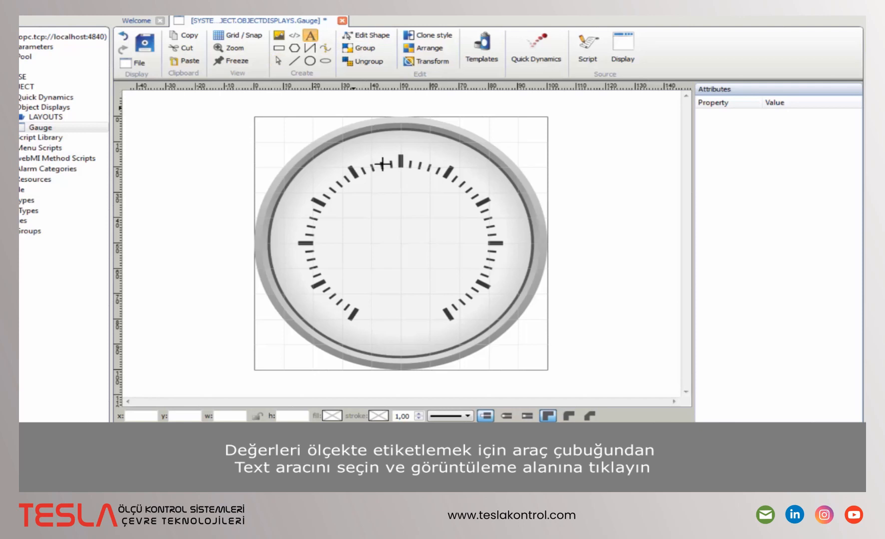
left_click(375, 251)
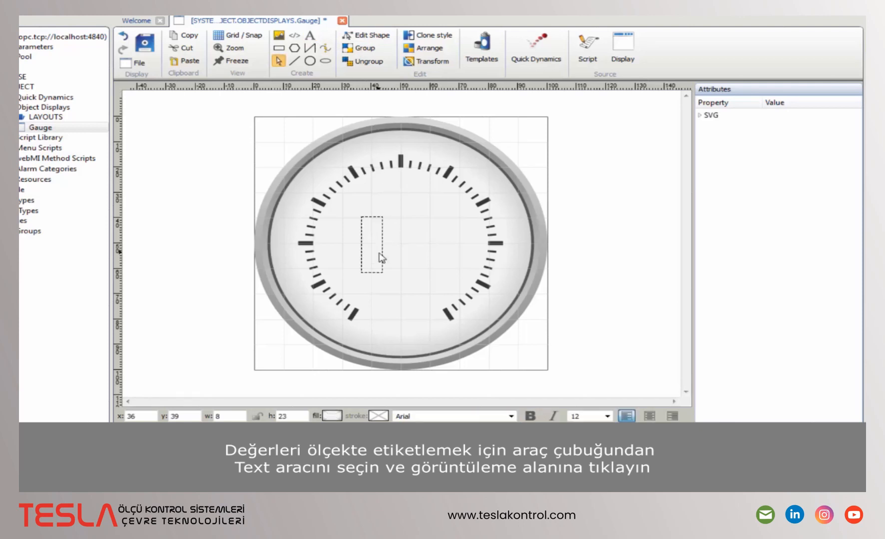
type("10")
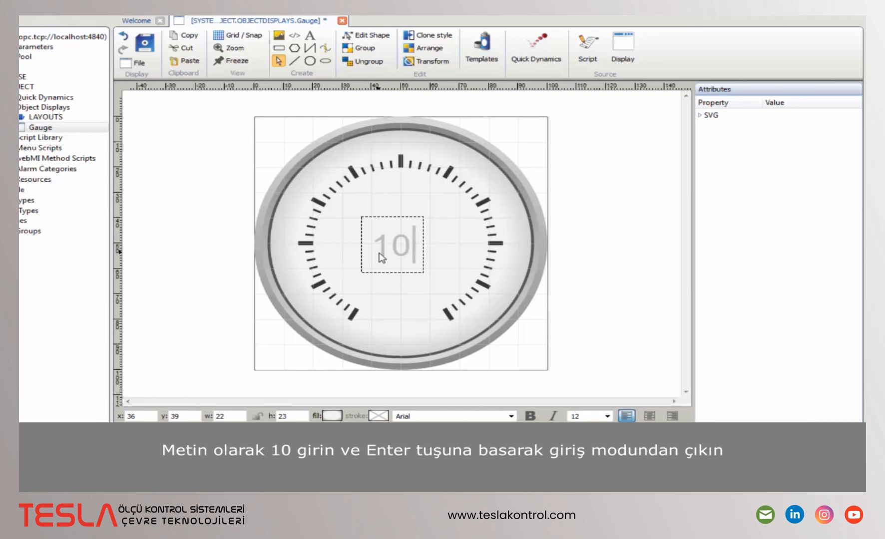
key("Return")
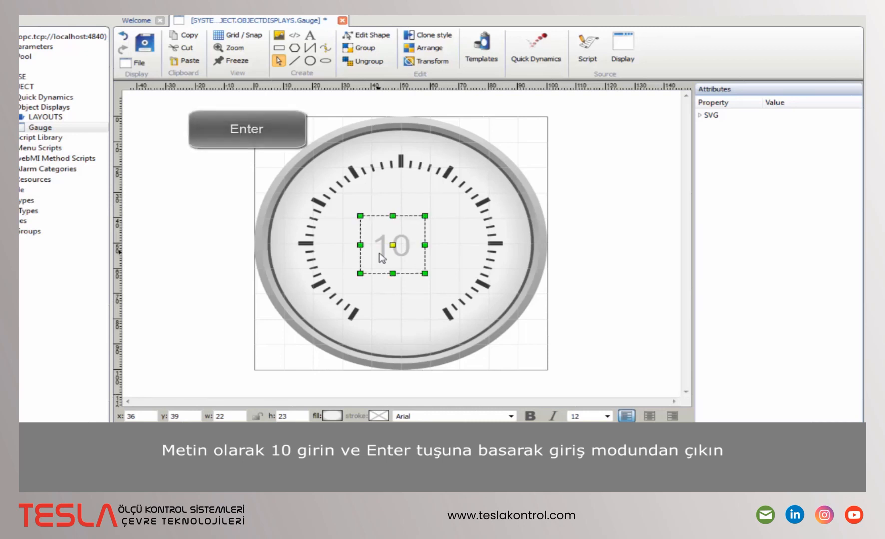
Set the "10" label's fill to a solid colour sampled from one of the scale's dark tick marks.
left_click(335, 416)
left_click(365, 202)
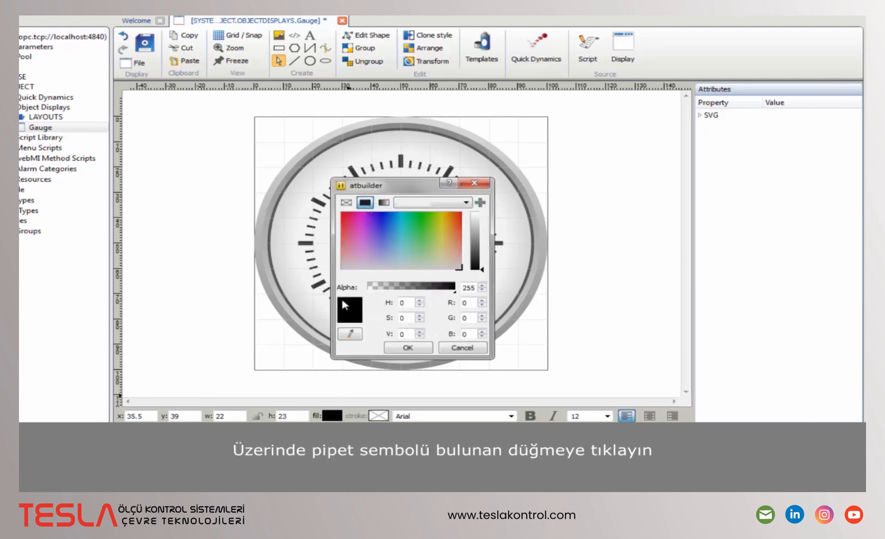
left_click(350, 334)
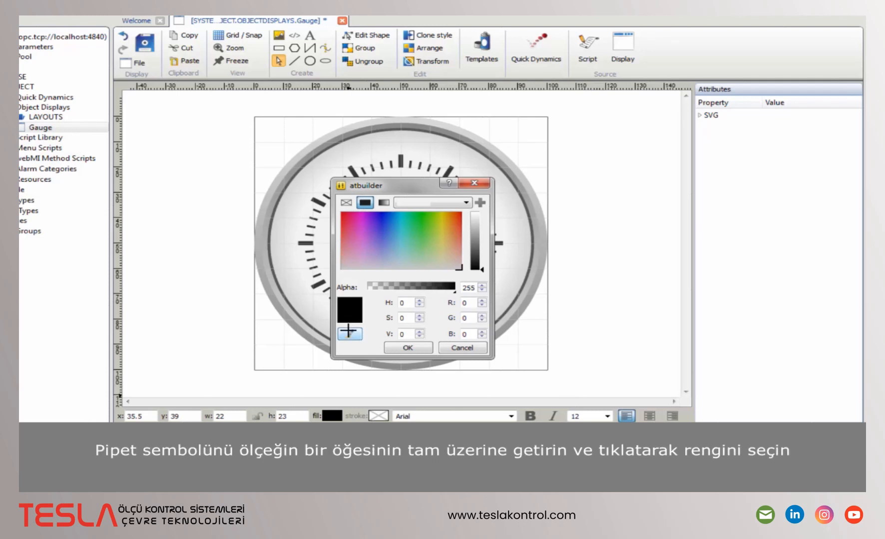
left_click(317, 284)
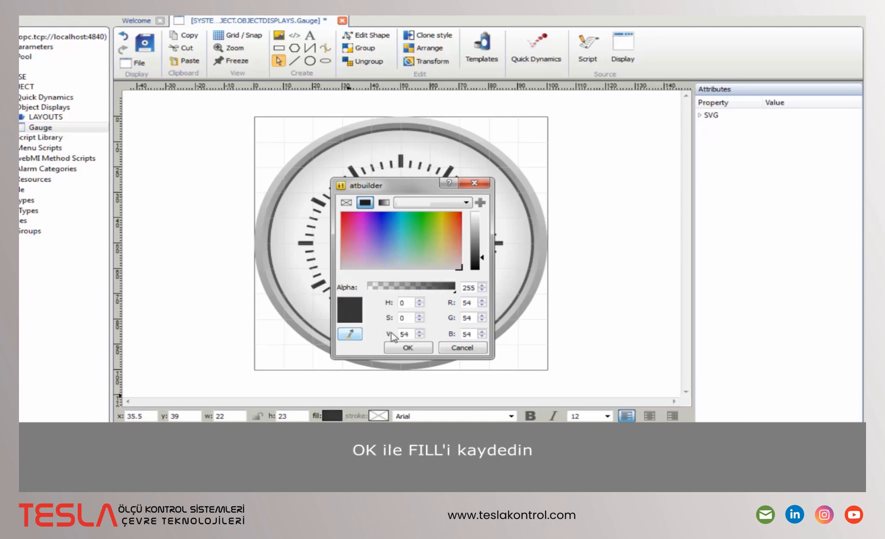
left_click(409, 347)
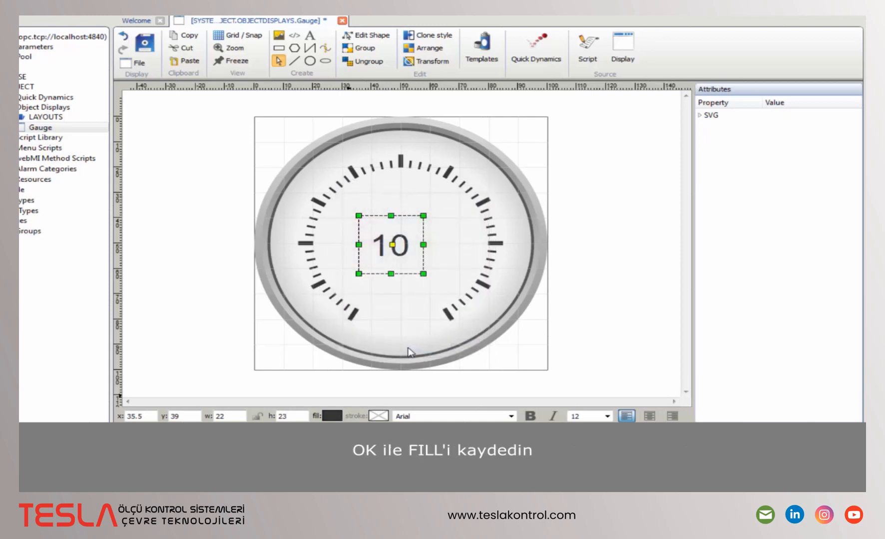
Set the "10" label's font size to 6 and its text alignment to centred.
left_click_drag(592, 417, 538, 416)
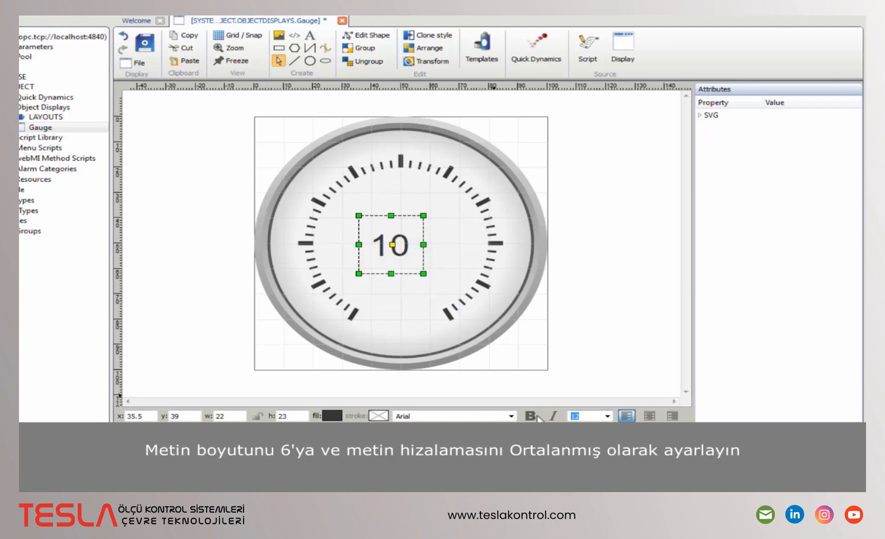
left_click(649, 416)
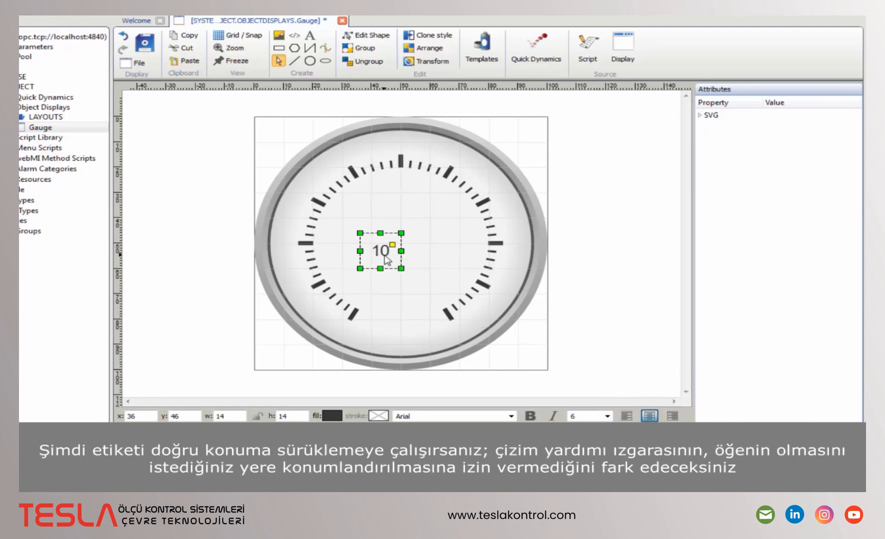
Move the "10" label just below the scale's lower-left end tick, at x 23, y 78.
left_click_drag(385, 258, 341, 335)
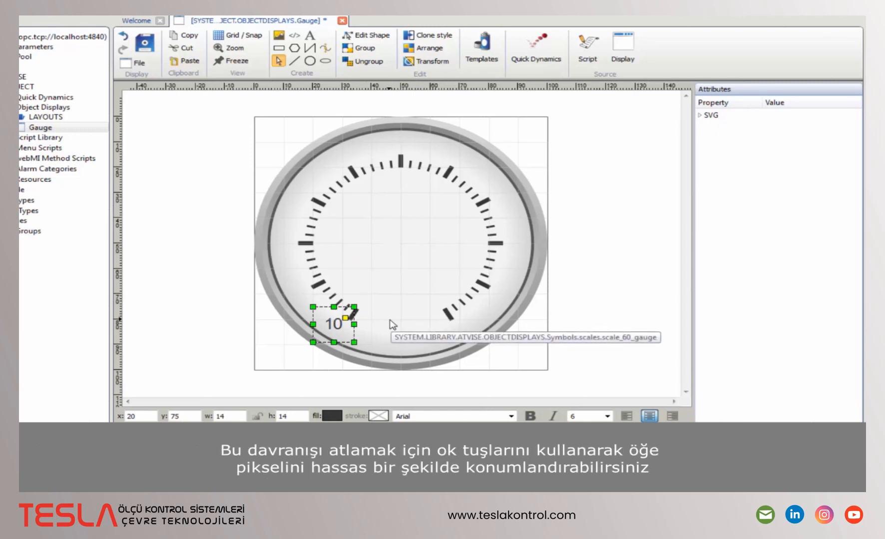
key("Right")
key("Right")
key("Right")
key("Down")
key("Down")
key("Down")
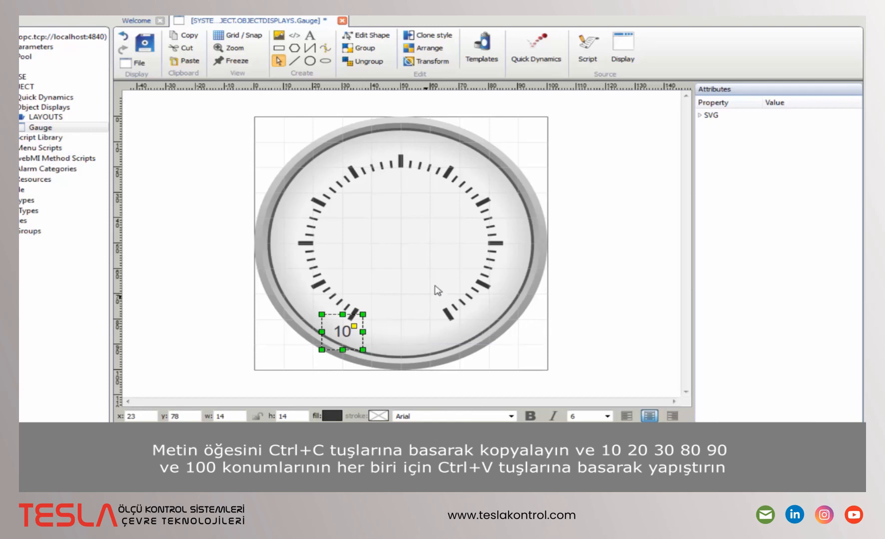
Copy the "10" label and paste copies beside the next two major ticks clockwise, placing the one at the left horizontal tick at x 3, y 43.
key("ctrl+c")
key("ctrl+v")
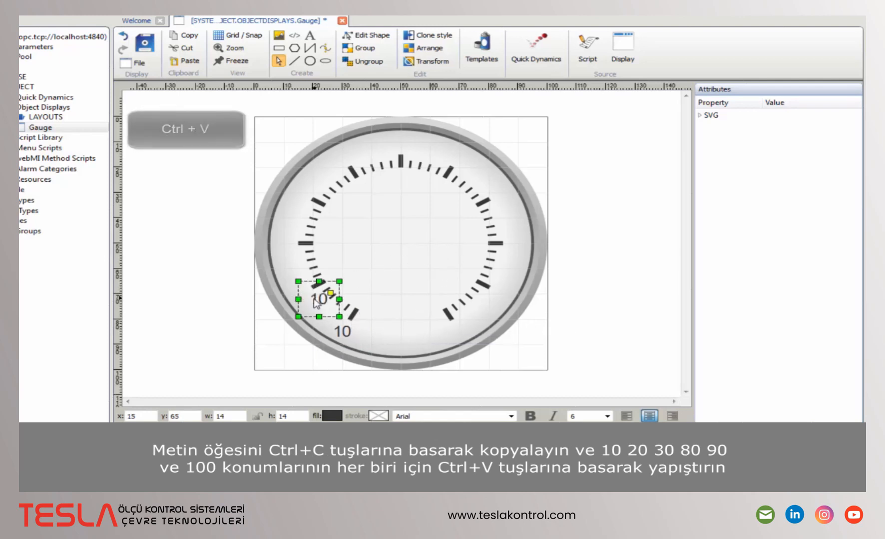
left_click_drag(315, 303, 293, 255)
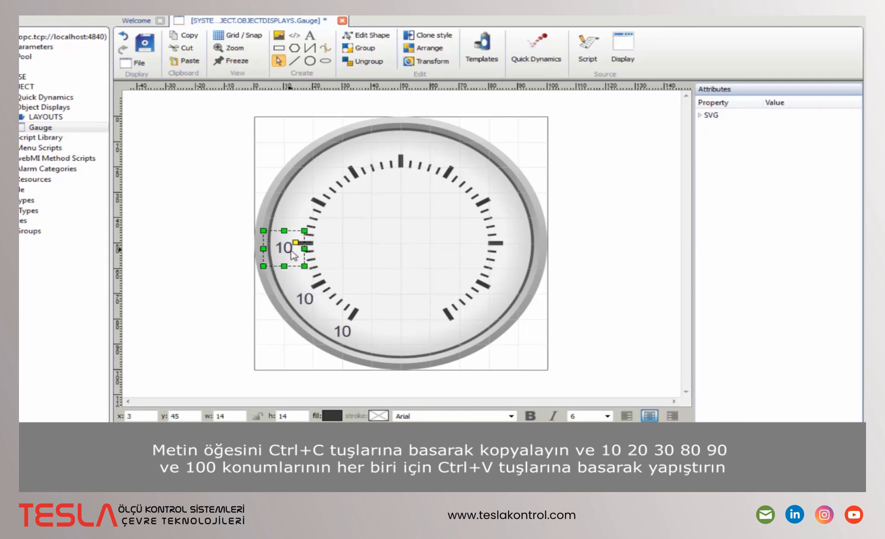
key("Up")
key("Up")
Nudge the label beside the second major tick on the lower left to x 9, y 63.
left_click(309, 296)
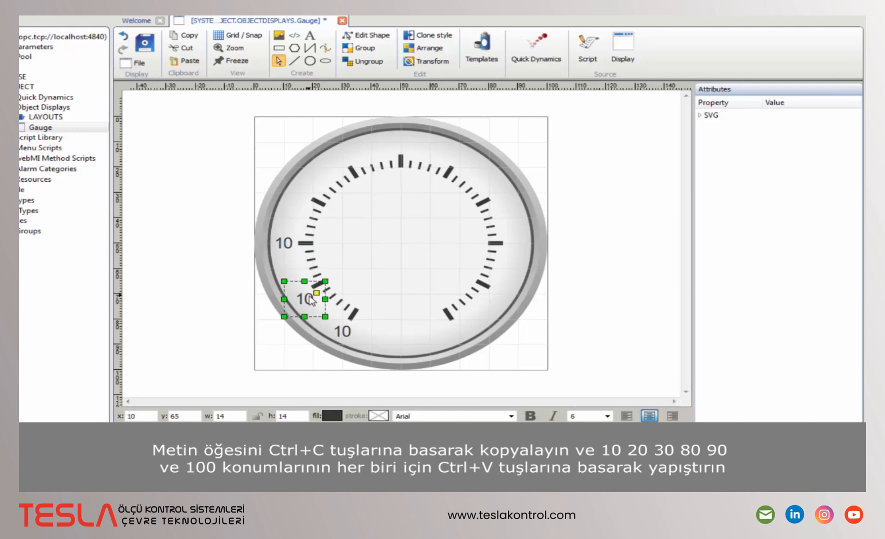
key("Left")
key("Up")
key("Up")
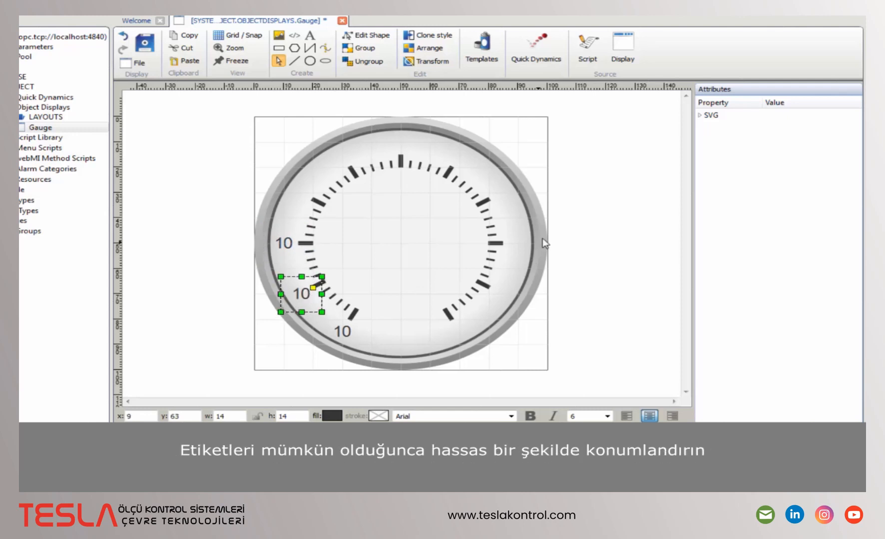
Paste another "10" label beside the scale's right horizontal tick and position it at x 82, y 43.
key("ctrl+v")
key("Left")
key("Left")
key("Left")
key("Left")
key("Left")
key("Left")
key("Left")
key("Left")
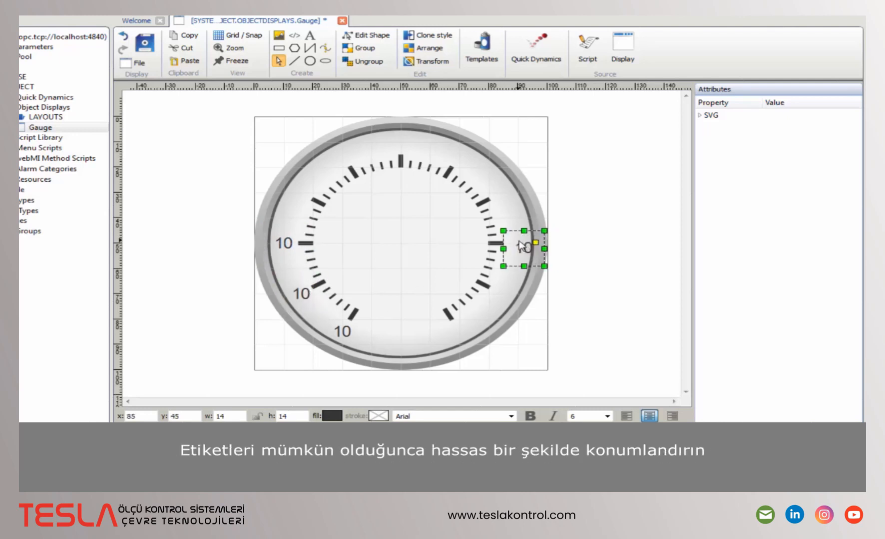
key("Up")
key("Up")
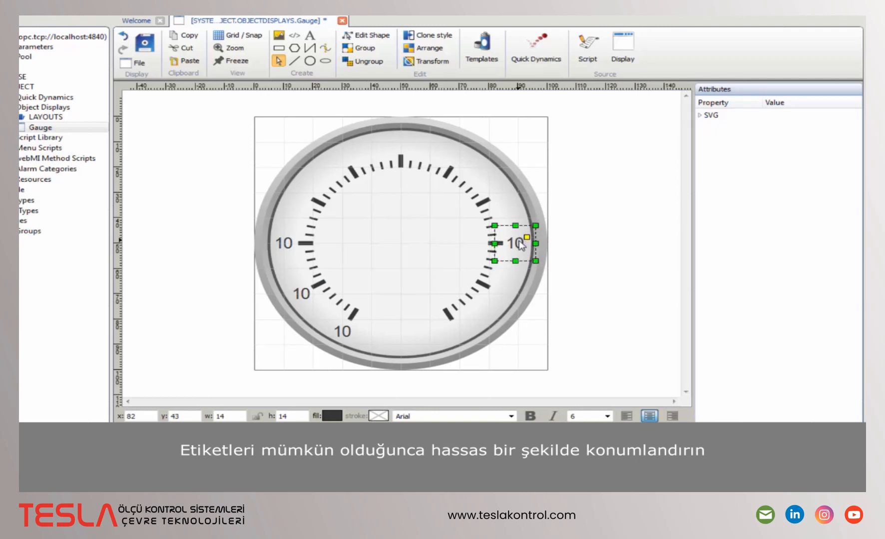
Paste another "10" label beside the major tick below the right horizontal one and position it at x 77, y 63.
key("ctrl+v")
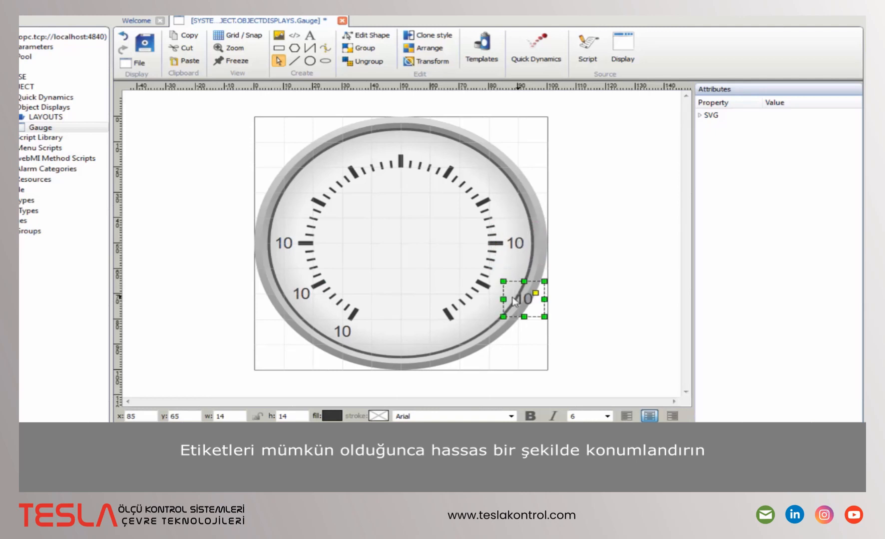
left_click_drag(520, 300, 495, 287)
key("Down")
key("Down")
key("Down")
key("Down")
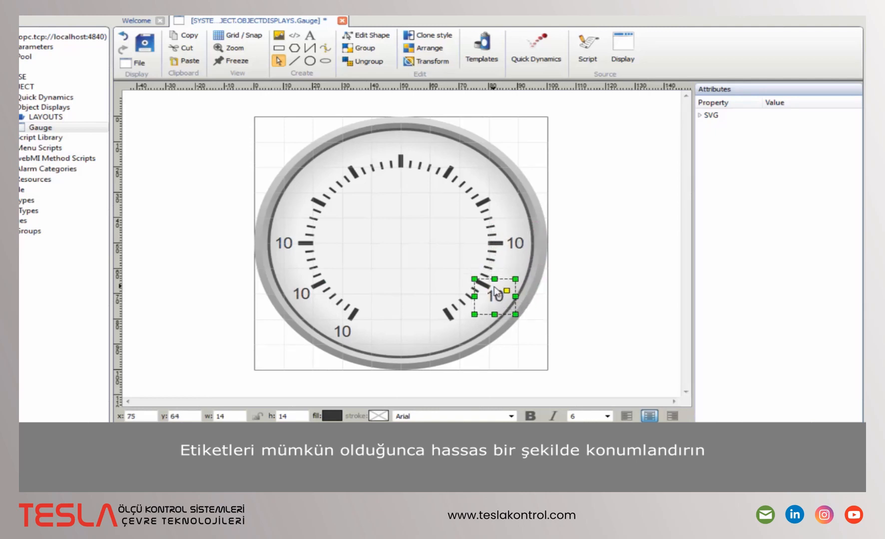
key("Up")
key("Right")
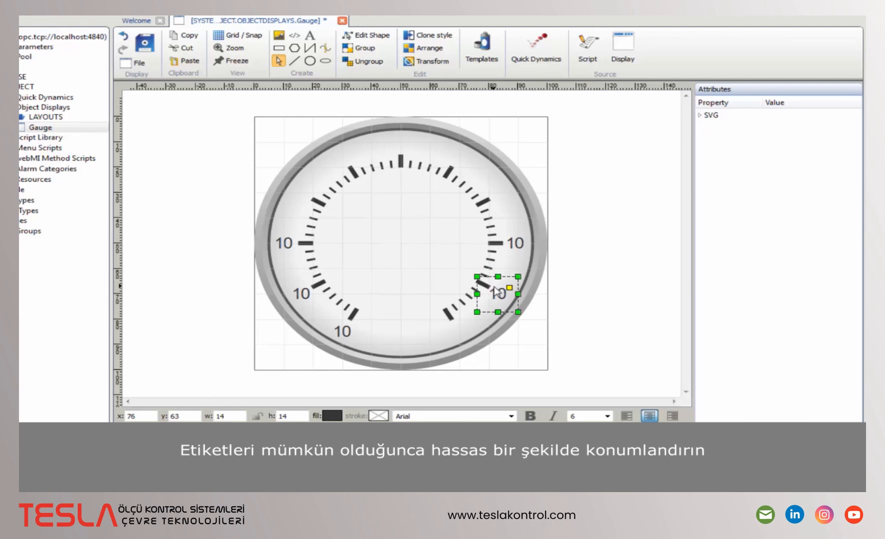
key("Right")
Place a copy of the "10" label below the scale's lower-right end tick at x 62, y 78, and deselect it.
left_click_drag(496, 292, 442, 329)
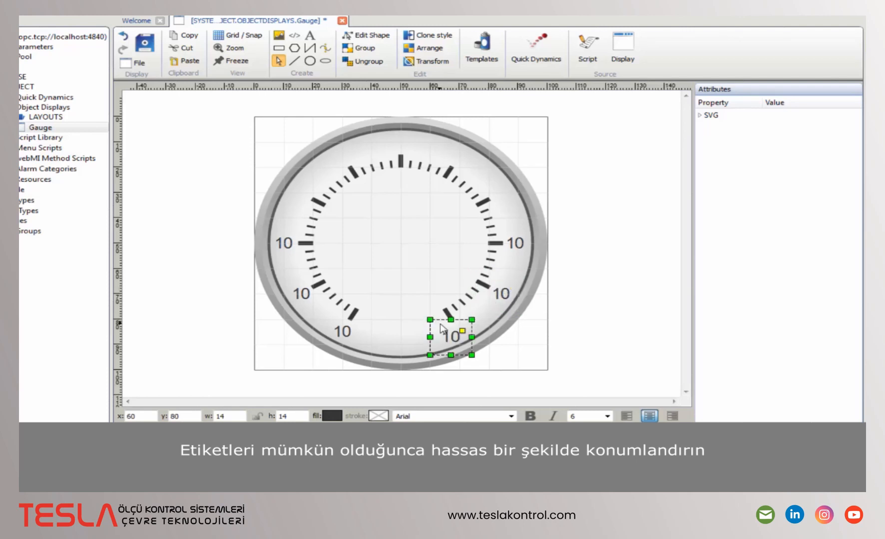
key("Right")
key("Right")
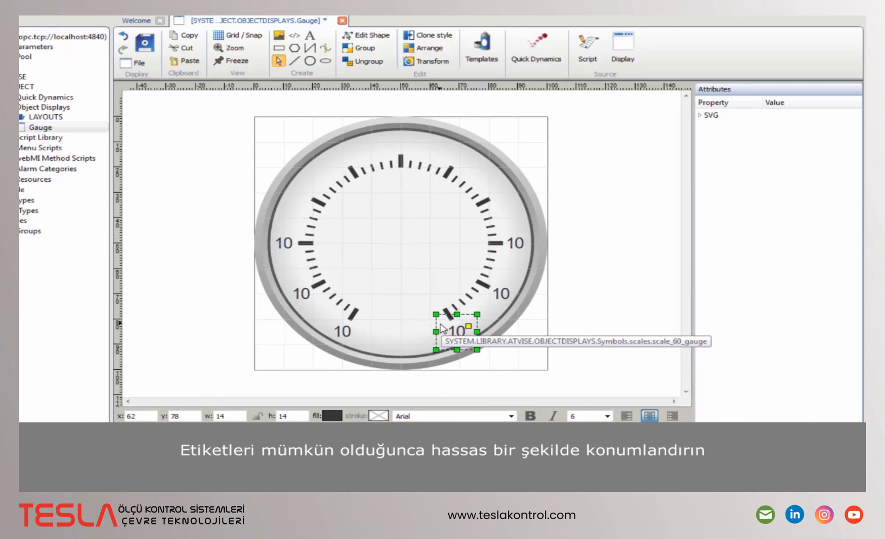
left_click(617, 325)
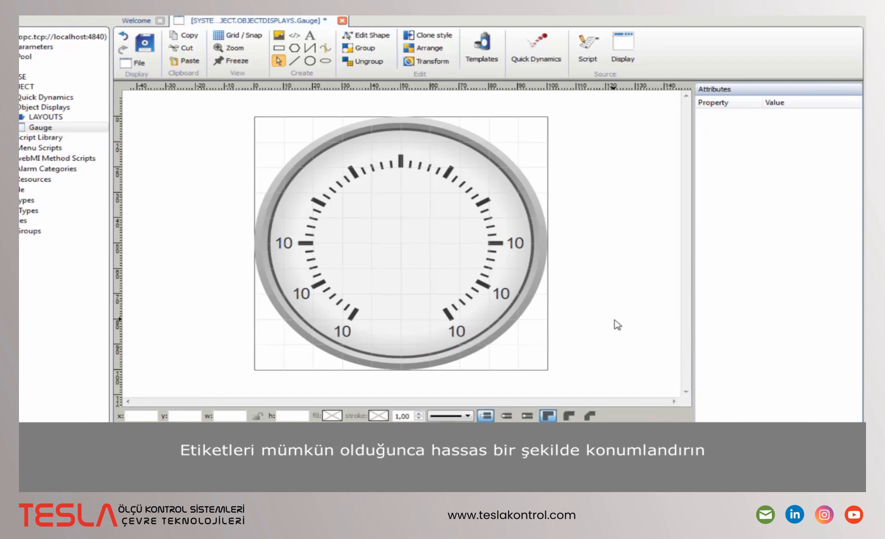
Align the two bottom "10" labels vertically with each other.
left_click(457, 334)
left_click(348, 336, "shift")
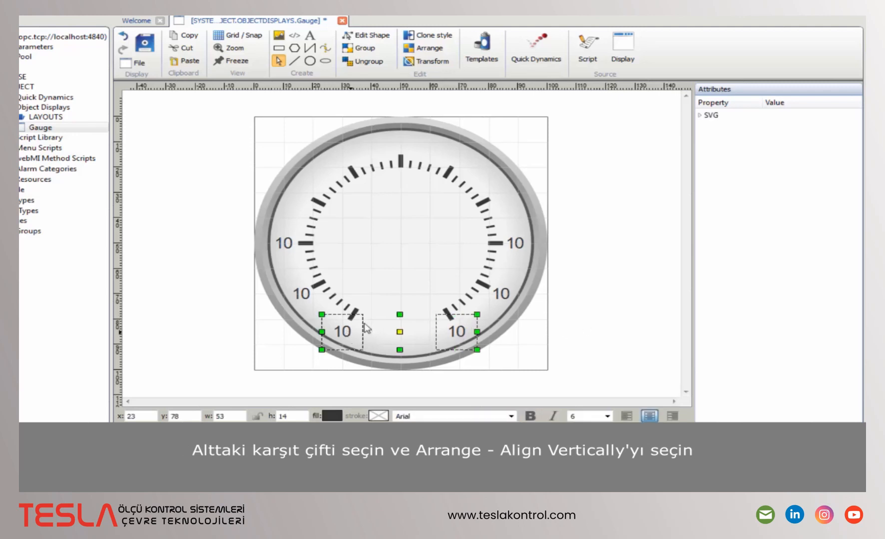
left_click(425, 48)
left_click(430, 161)
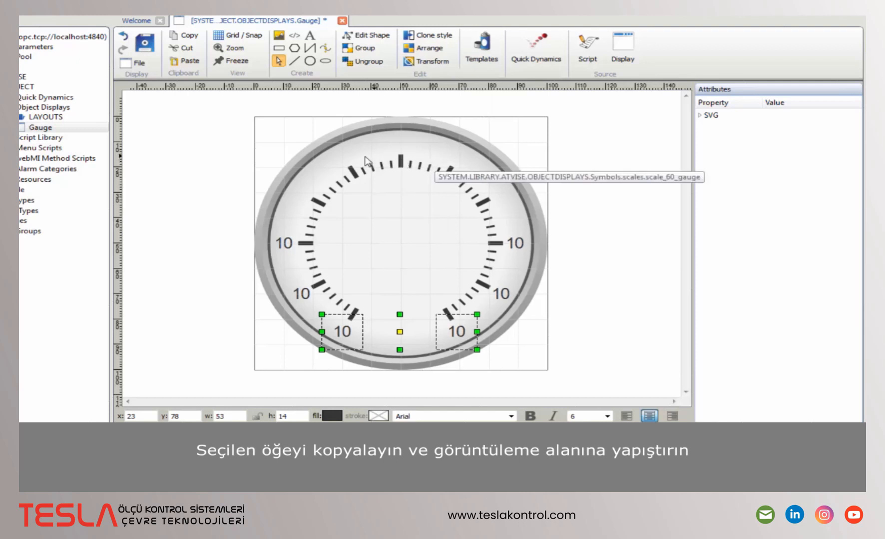
Duplicate the bottom label pair and position the copy above the two major ticks flanking the top tick, at x 23, y 9.
key("ctrl+v")
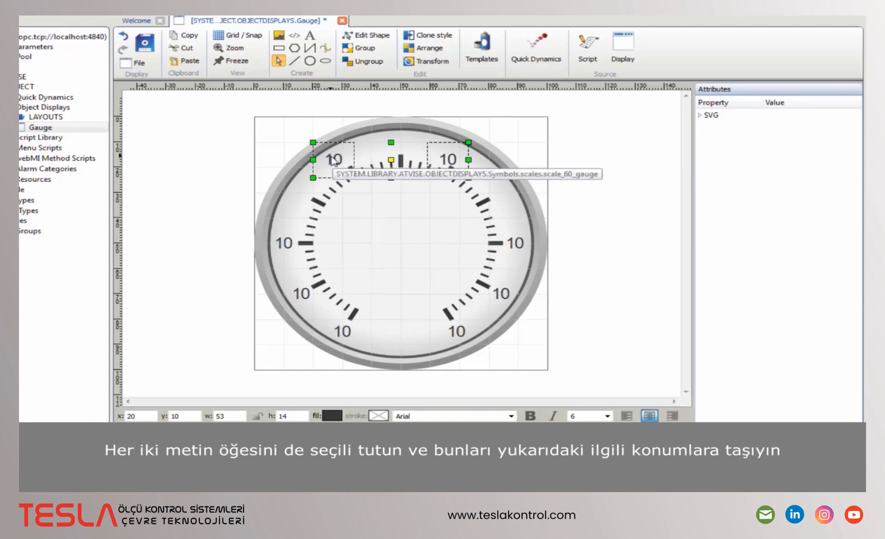
key("Right")
key("Right")
key("Right")
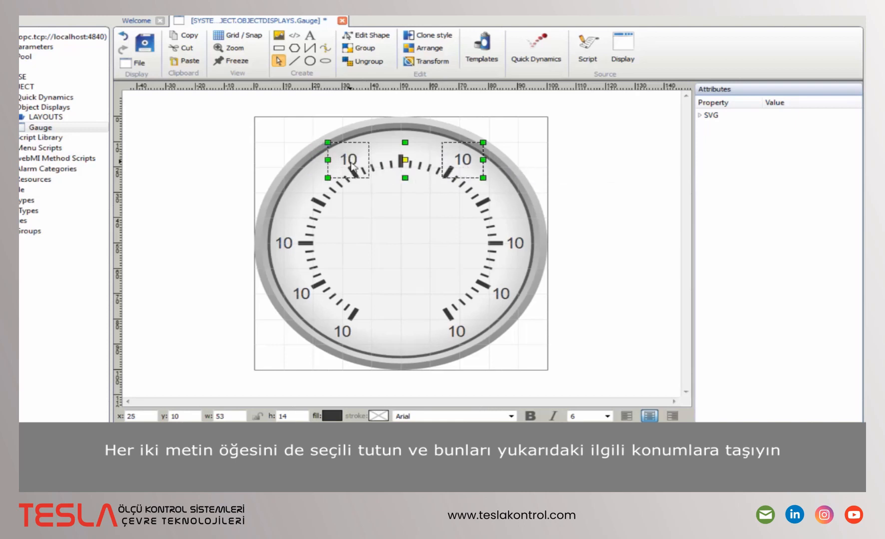
key("Up")
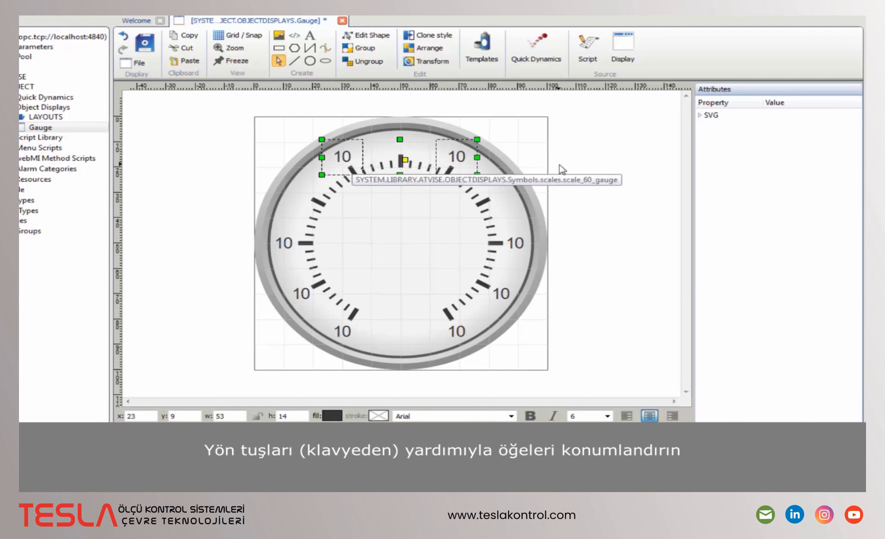
Align the label pair beside the second-lowest major ticks vertically with each other.
left_click(503, 295)
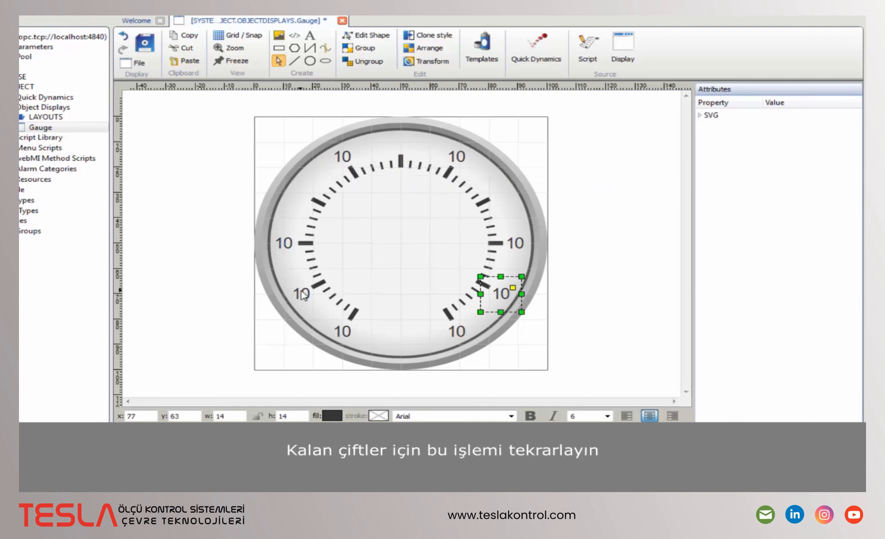
left_click(301, 295, "shift")
left_click(428, 48)
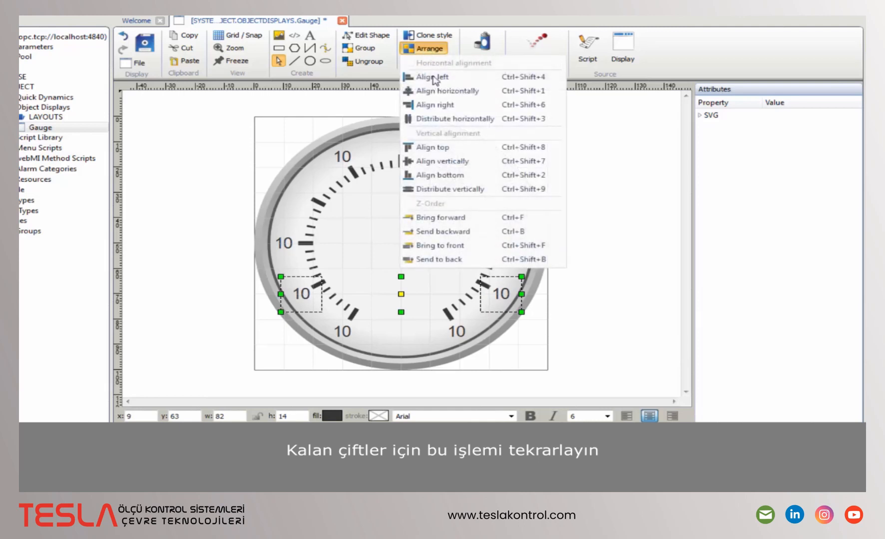
left_click(452, 162)
Duplicate the aligned label pair and position the copy beside the upper-left and upper-right major ticks at x 9, y 22.
key("ctrl+v")
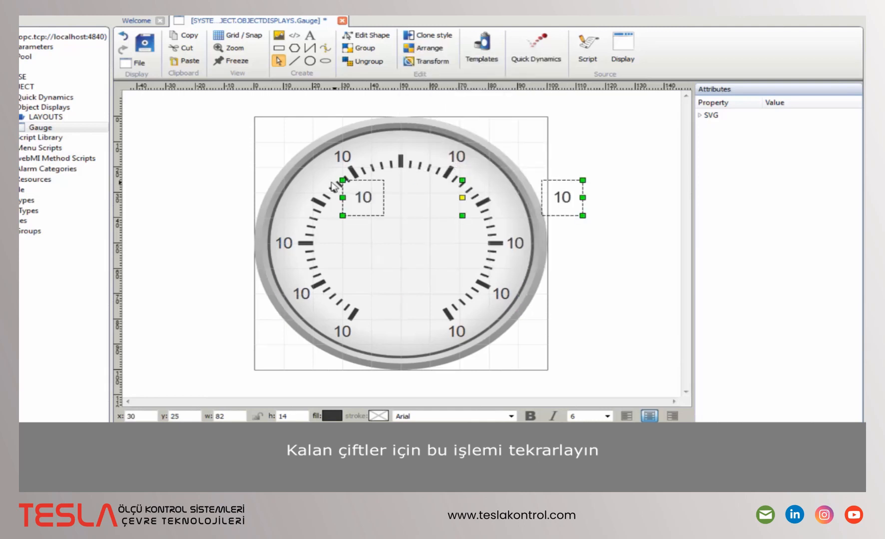
left_click_drag(364, 202, 306, 192)
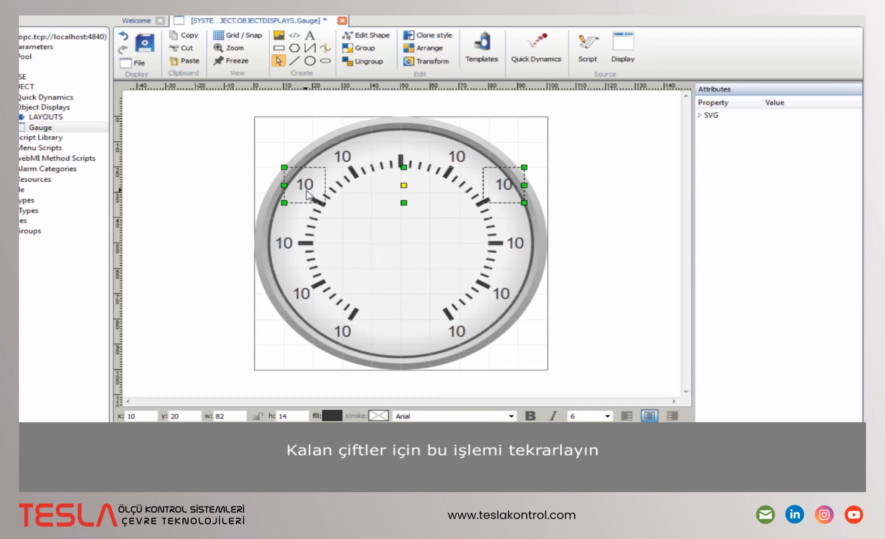
key("Down")
key("Down")
key("Left")
key("Left")
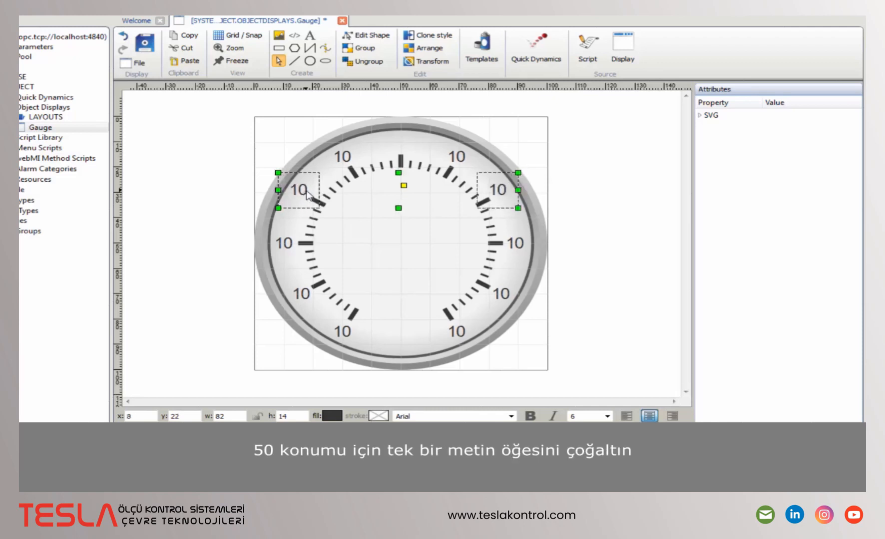
key("Right")
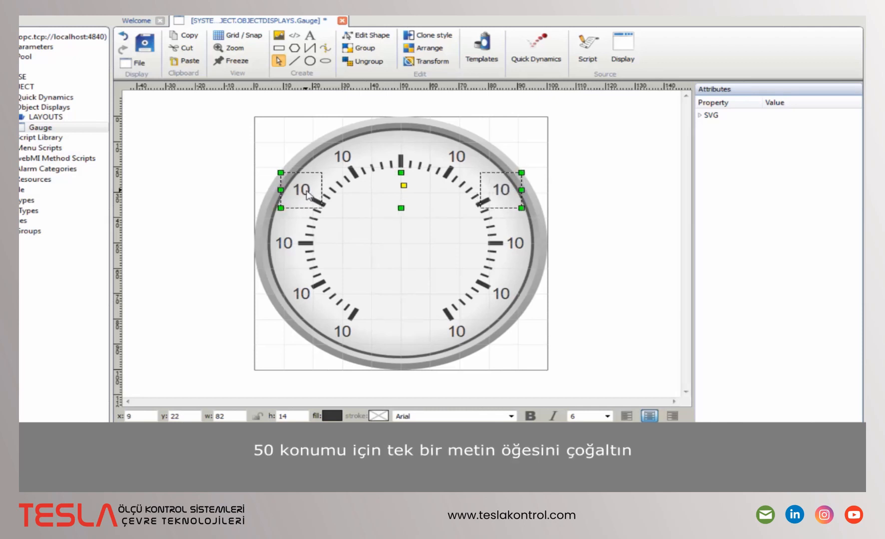
Duplicate a single "10" label for the top tick, align it horizontally on the display and move it up to y 3.
left_click(344, 159)
key("ctrl+v")
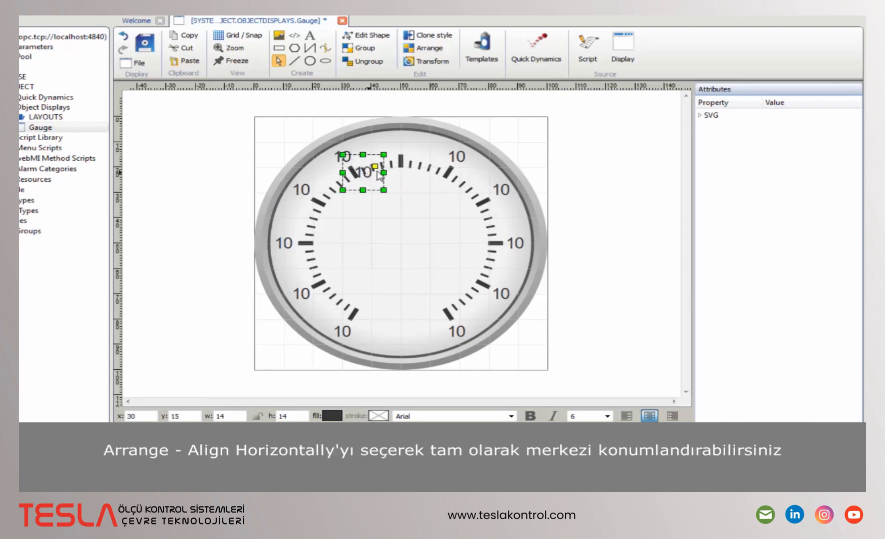
left_click_drag(362, 171, 402, 148)
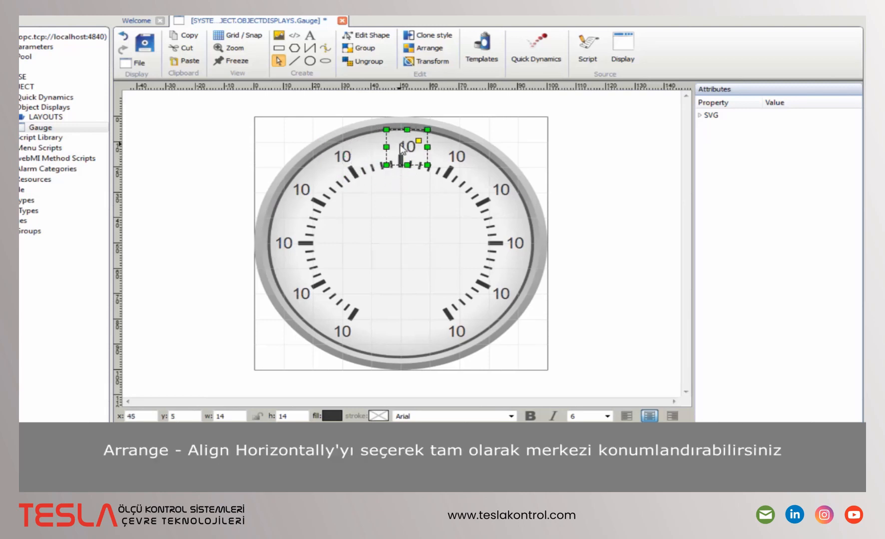
left_click(430, 49)
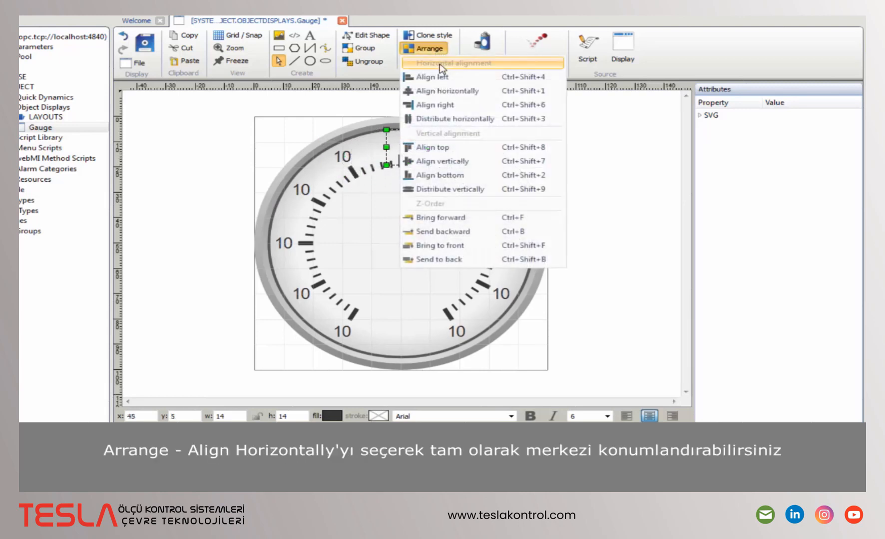
left_click(446, 91)
key("Up")
key("Up")
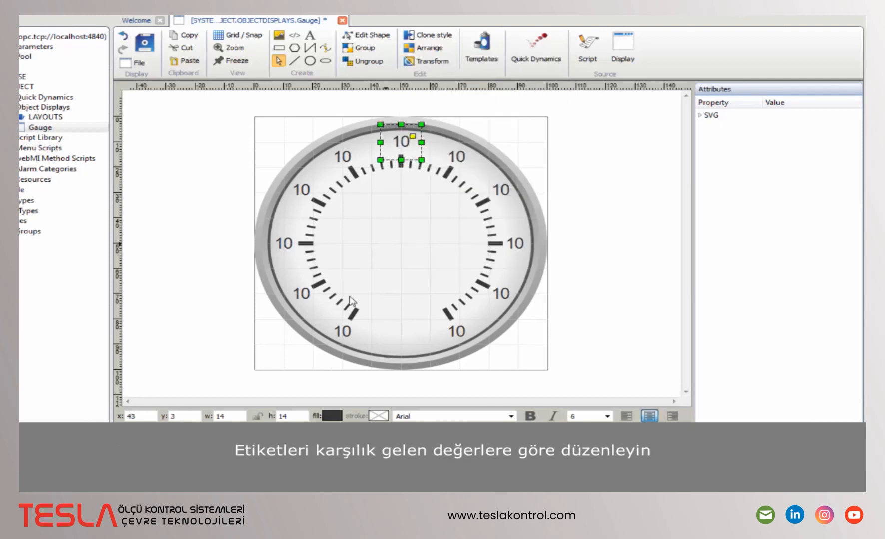
Change the lower-left end label's text to 0 and the left horizontal tick's label to 20.
double_click(348, 333)
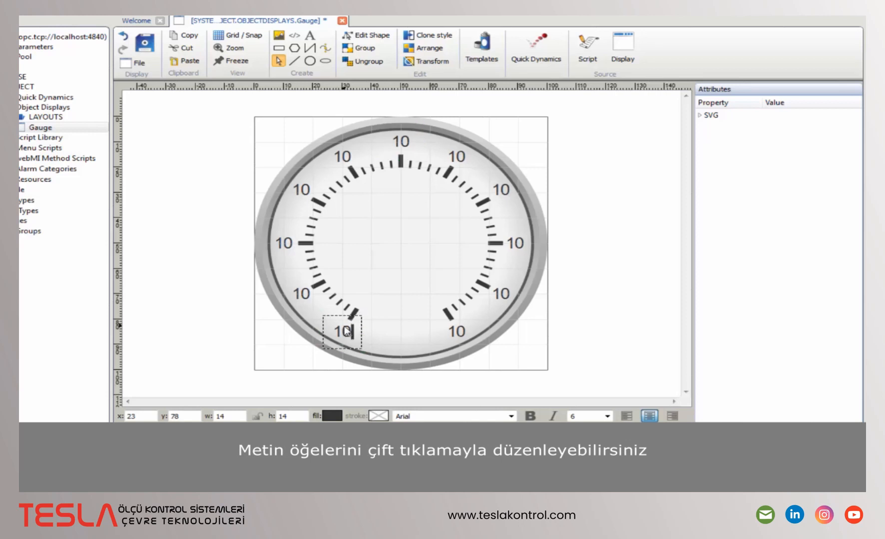
key("BackSpace")
double_click(289, 250)
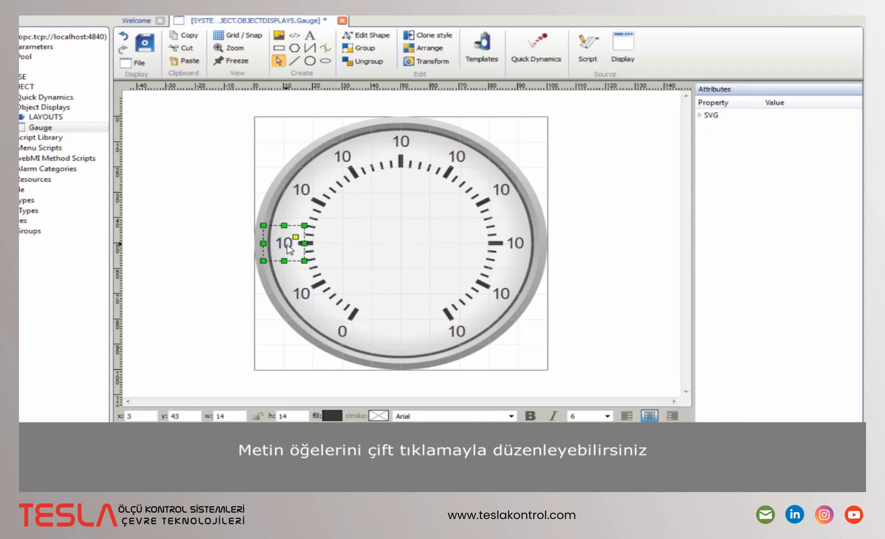
double_click(289, 249)
type("20")
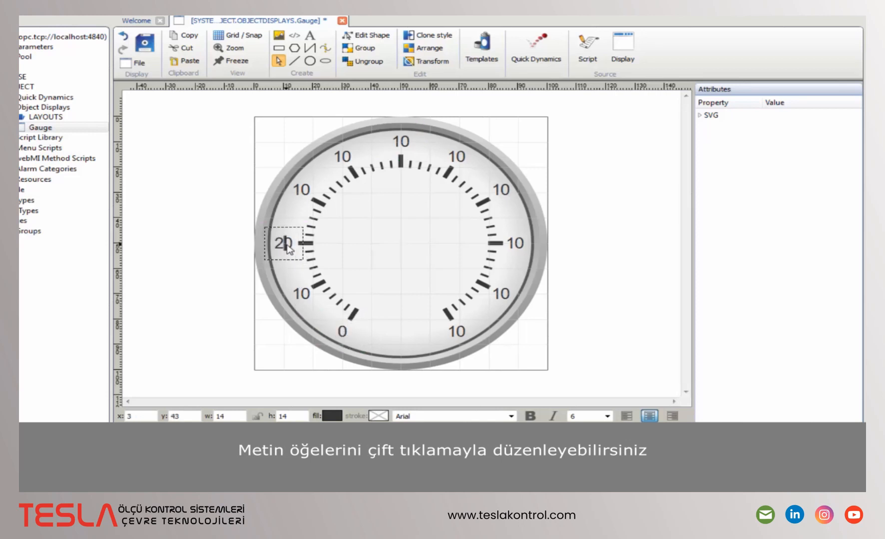
Change the labels clockwise from the 20 label up to the top tick to 30, 40 and 50.
double_click(300, 195)
key("BackSpace")
type("3")
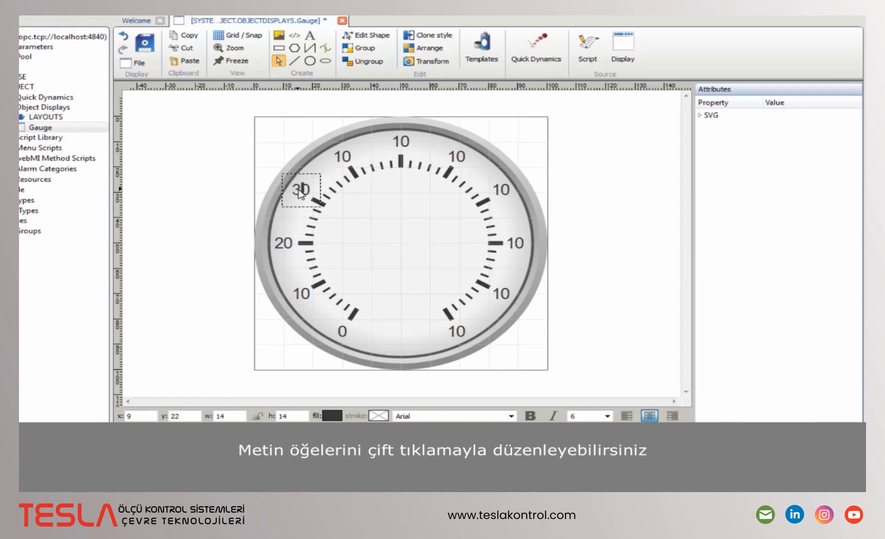
double_click(343, 157)
key("BackSpace")
type("4")
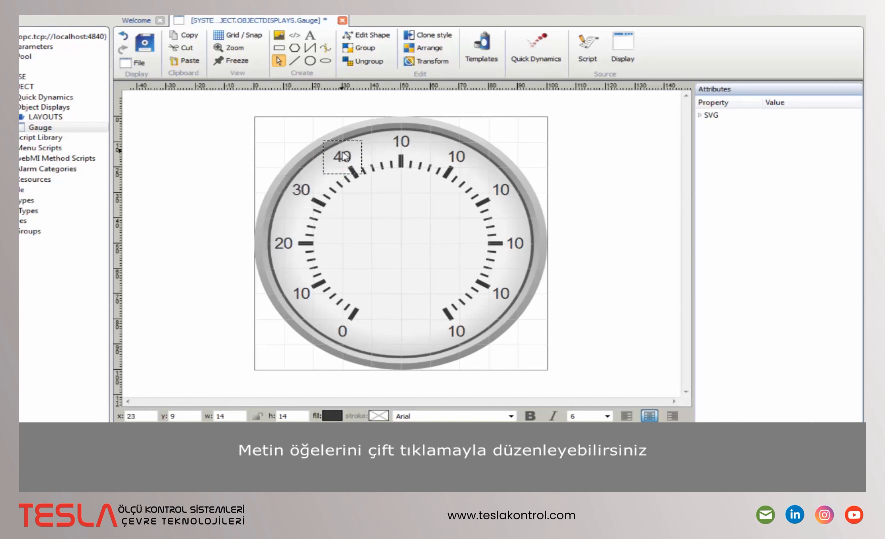
double_click(405, 143)
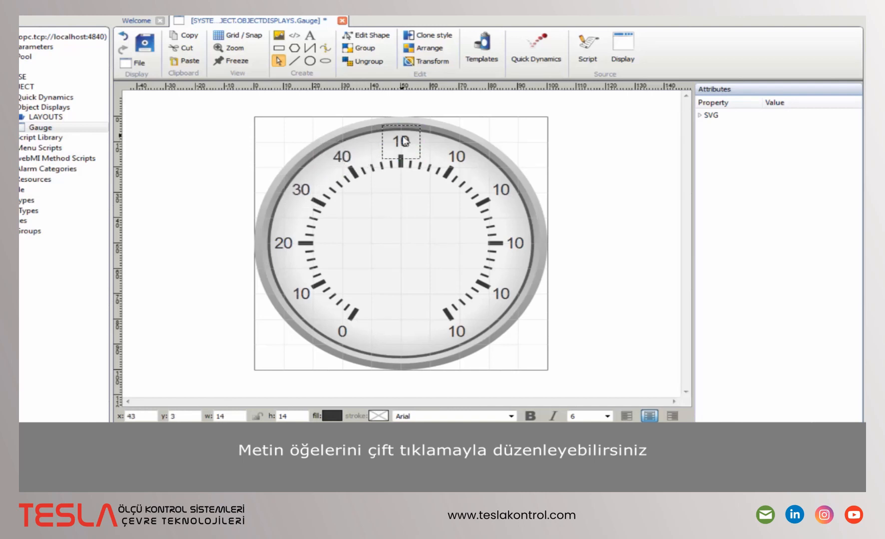
key("BackSpace")
type("5")
Change the labels clockwise from the top tick to the right horizontal tick to 60, 70 and 80.
double_click(456, 158)
key("BackSpace")
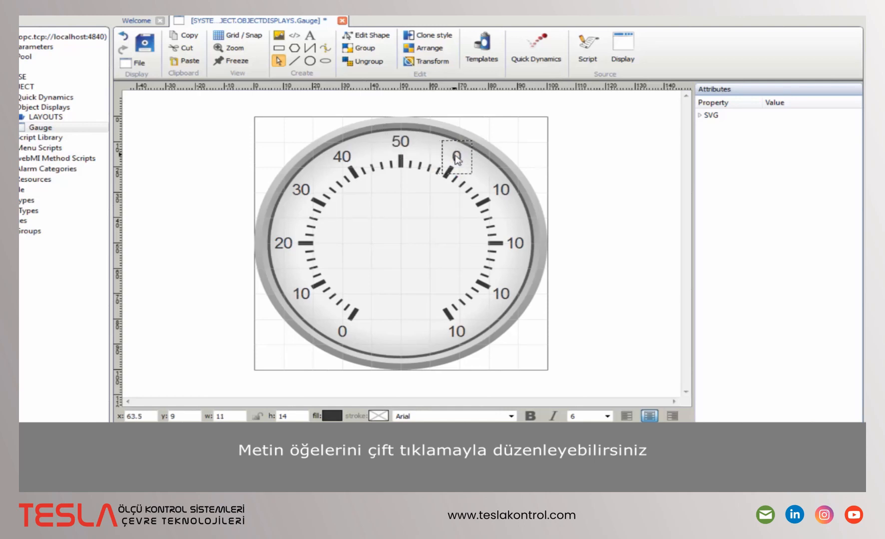
type("6")
double_click(509, 189)
key("BackSpace")
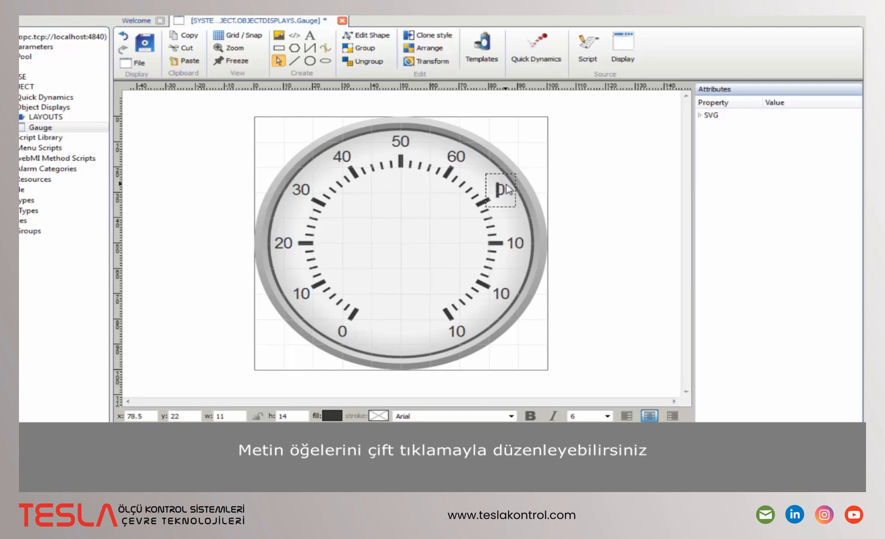
type("7")
double_click(517, 244)
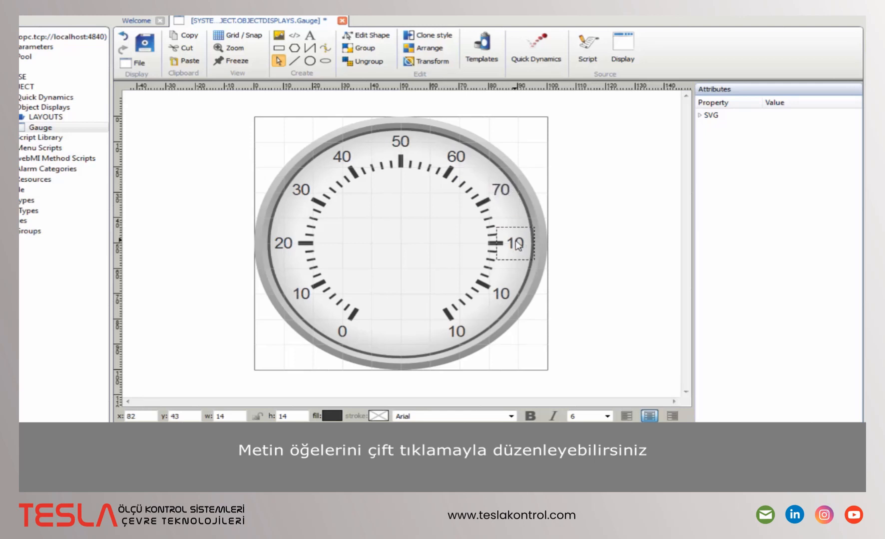
key("BackSpace")
type("8")
Change the last two labels at the lower right of the scale to 90 and 100, and save the display.
double_click(498, 296)
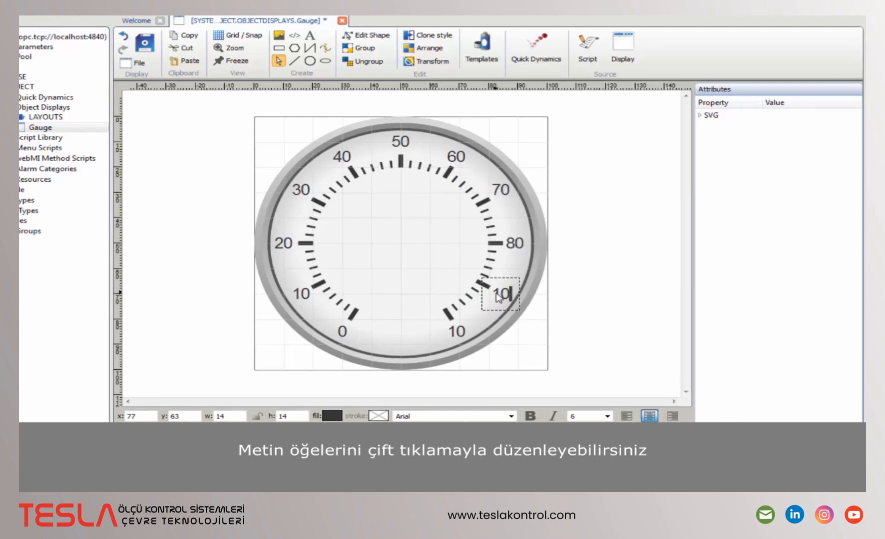
key("BackSpace")
type("9")
double_click(458, 333)
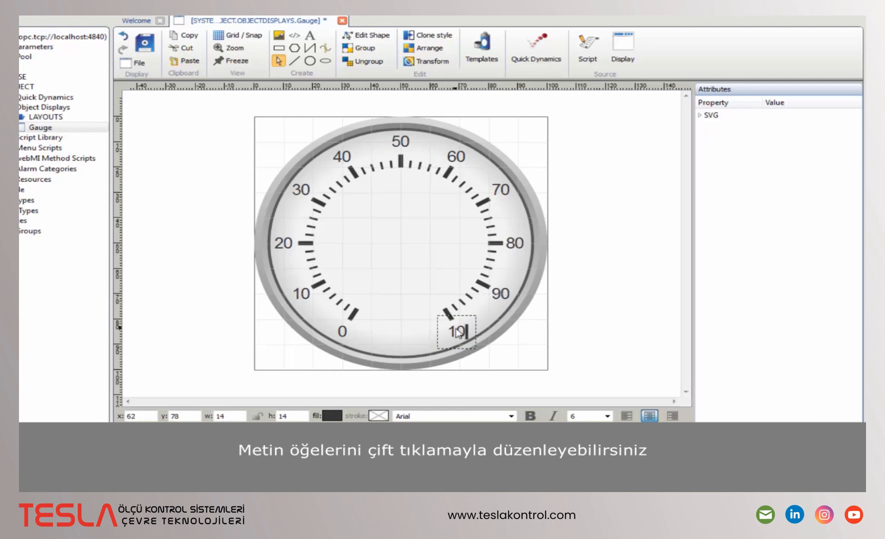
type("0")
left_click(605, 299)
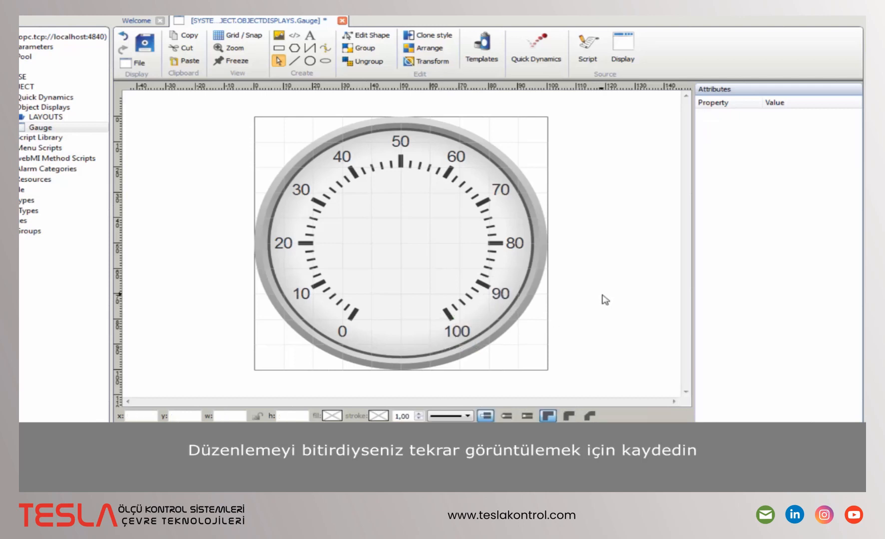
left_click(148, 44)
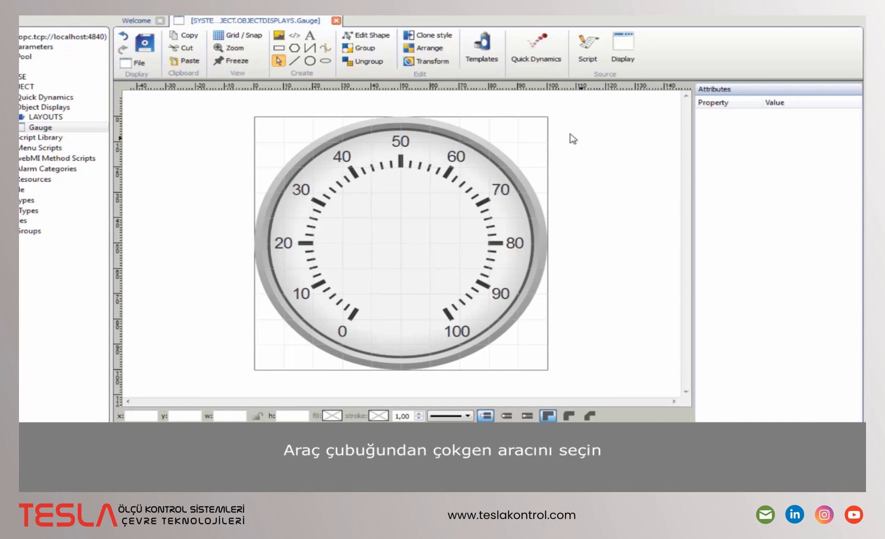
Draw a kite-shaped needle polygon at x 45, y 20, 10 wide and 40 high, with its tip at the top tick.
left_click(295, 49)
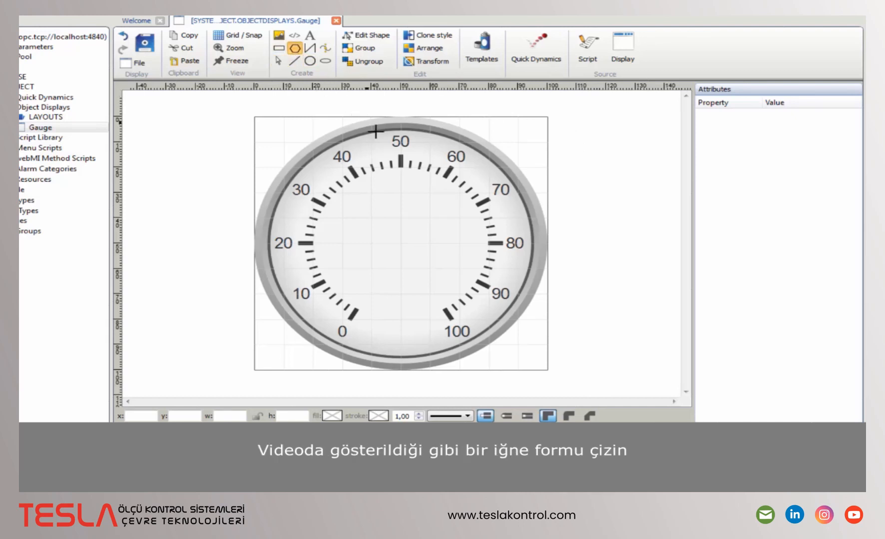
left_click(401, 168)
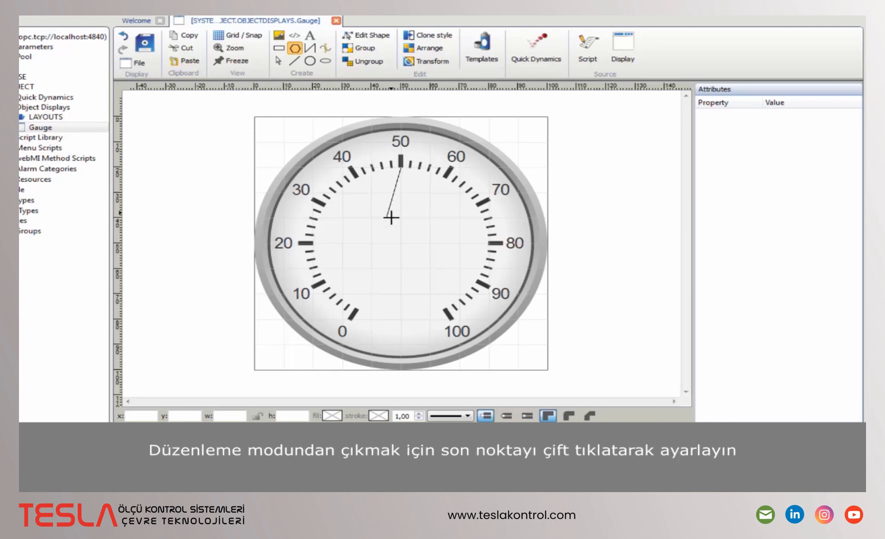
left_click(386, 243)
left_click(401, 268)
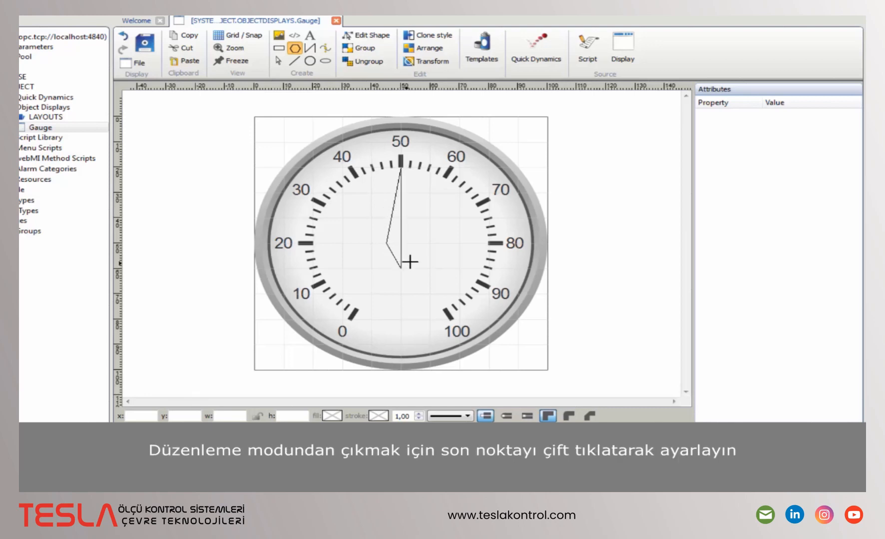
double_click(415, 242)
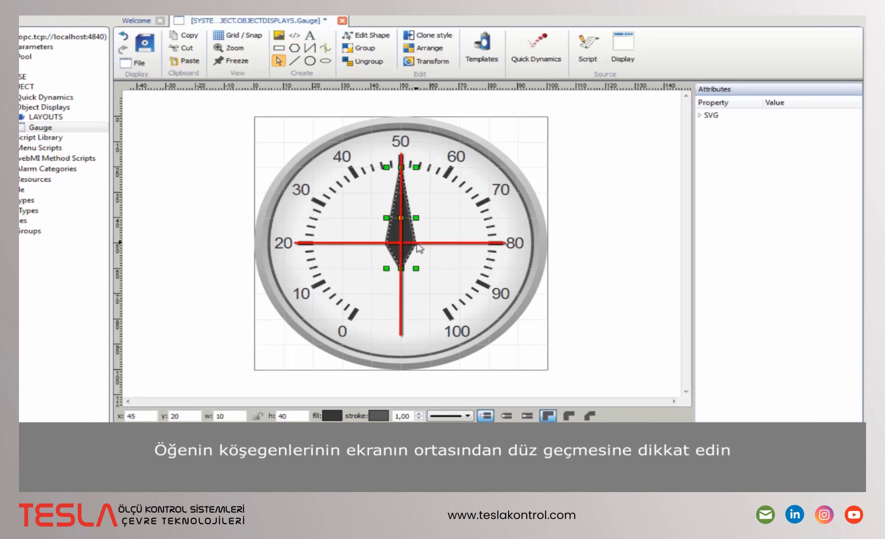
Fill the needle with bright orange (RGB 253, 150, 22).
left_click(339, 416)
left_click(451, 217)
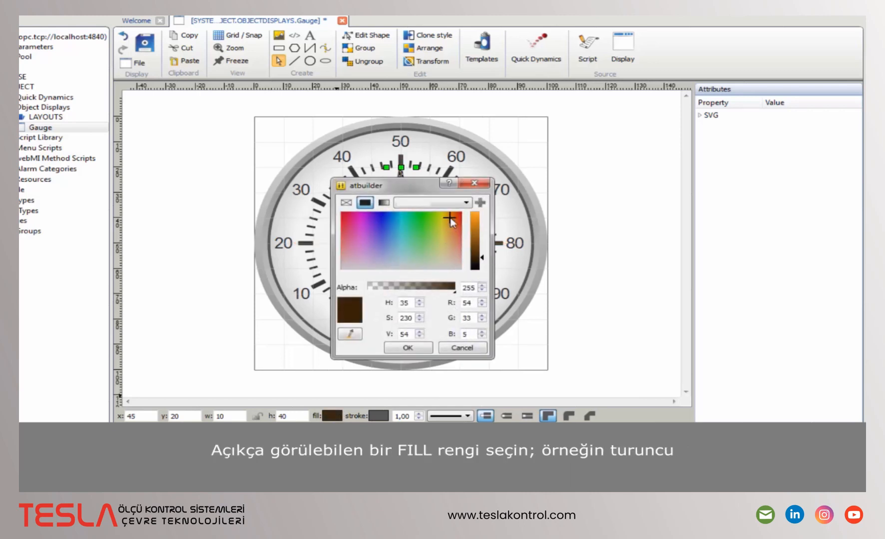
left_click(478, 216)
left_click(433, 348)
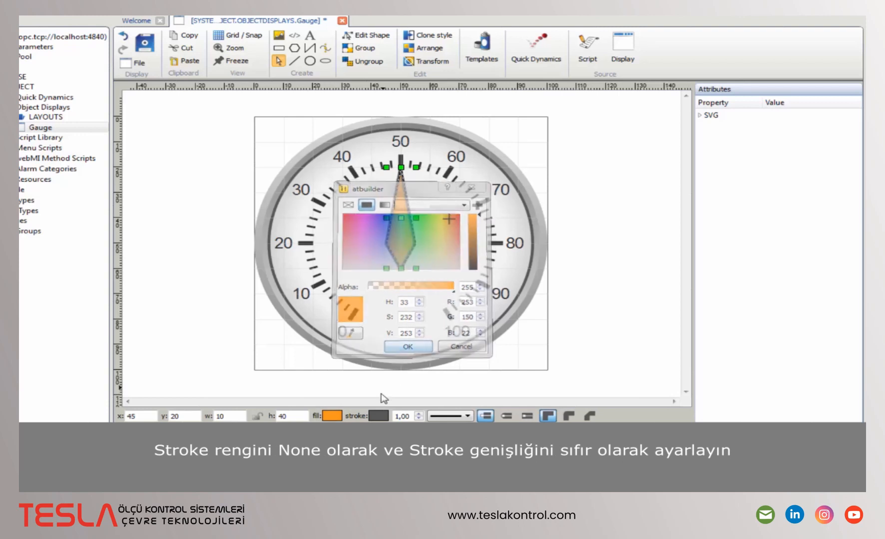
Set the needle's stroke colour to none and its stroke width to 0.
left_click(378, 417)
left_click(349, 202)
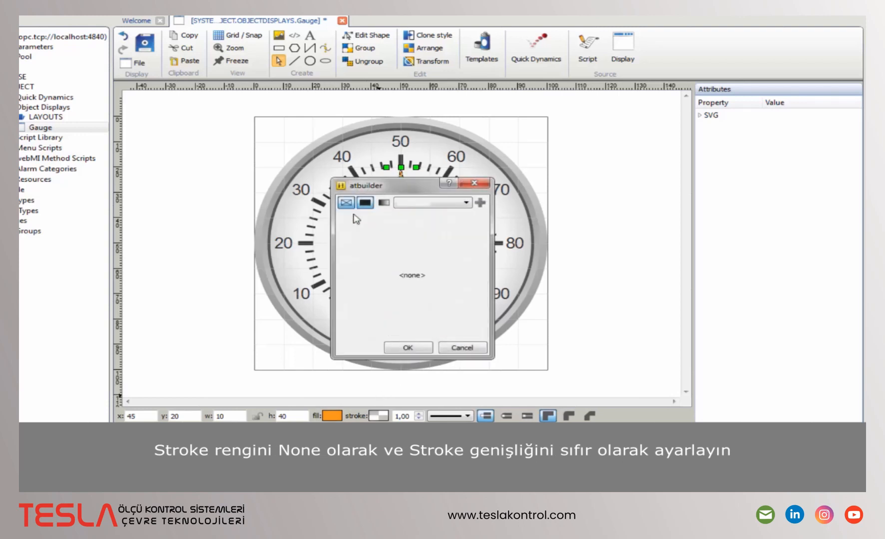
left_click(401, 346)
left_click(420, 418)
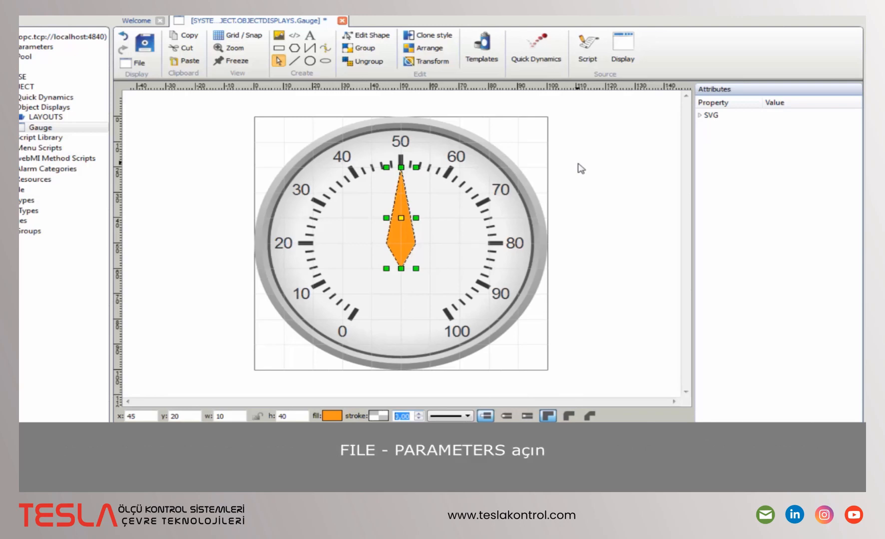
Add a display parameter named myBase with the description "My Base" and mandatory behavior.
left_click(146, 63)
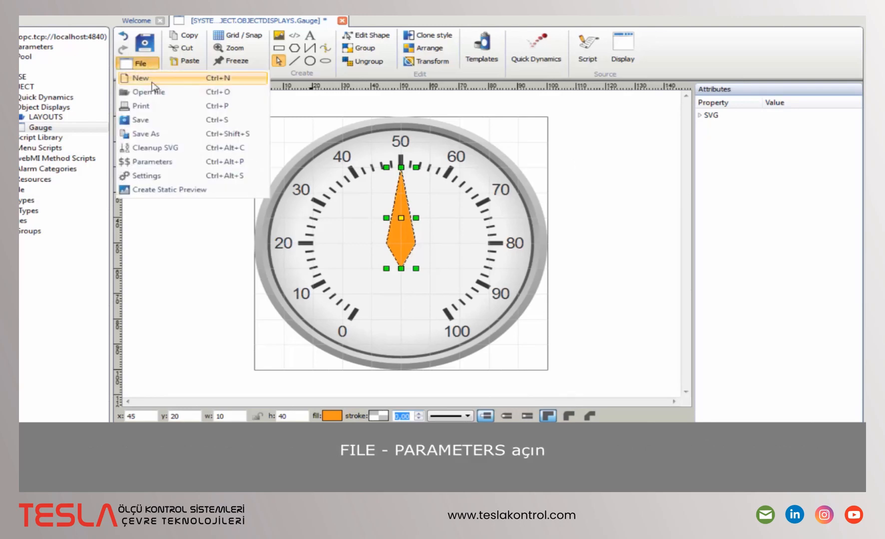
left_click(166, 161)
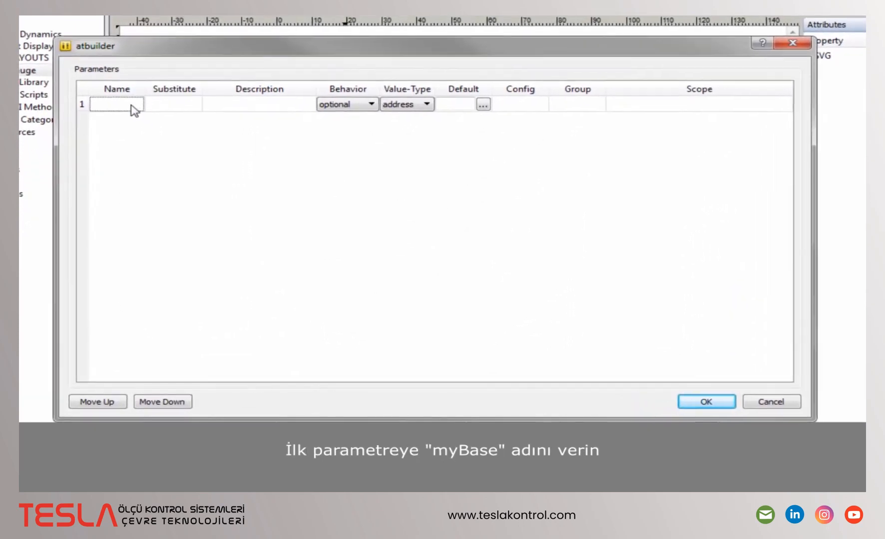
left_click(133, 105)
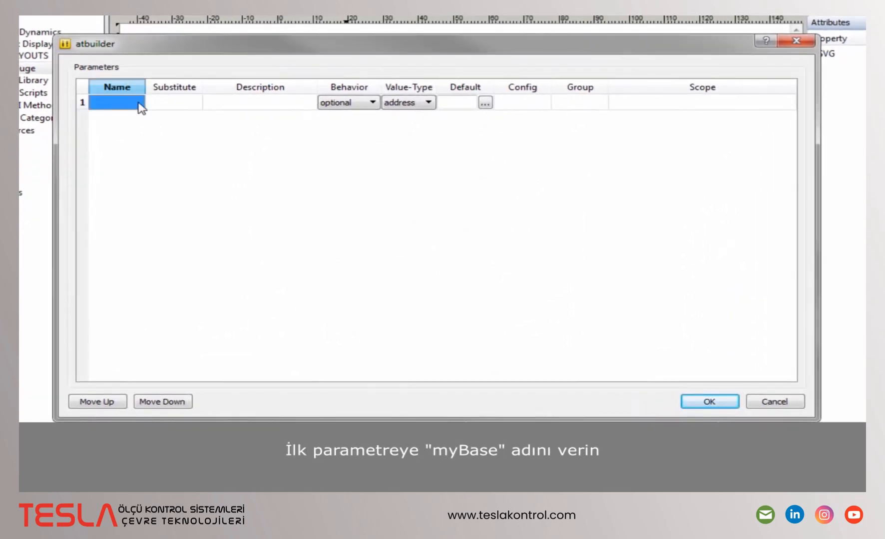
type("myBase")
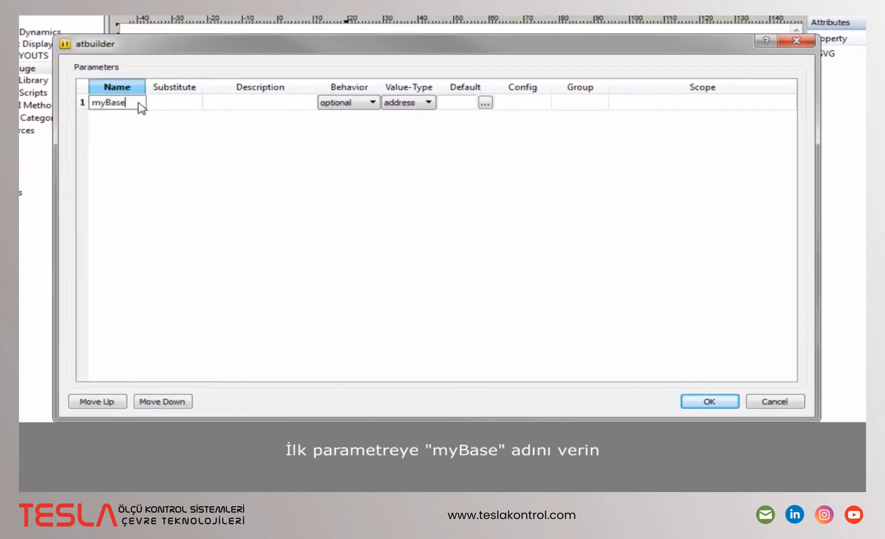
left_click(220, 104)
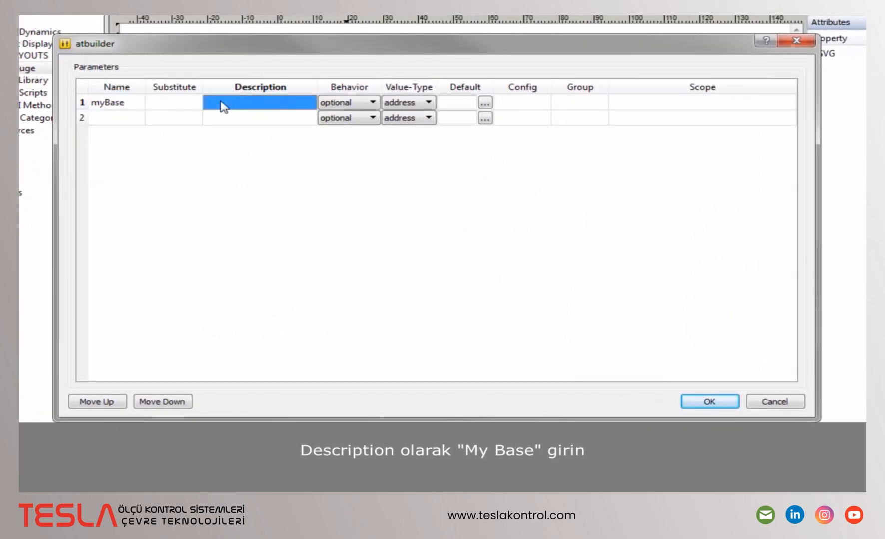
type("My Base")
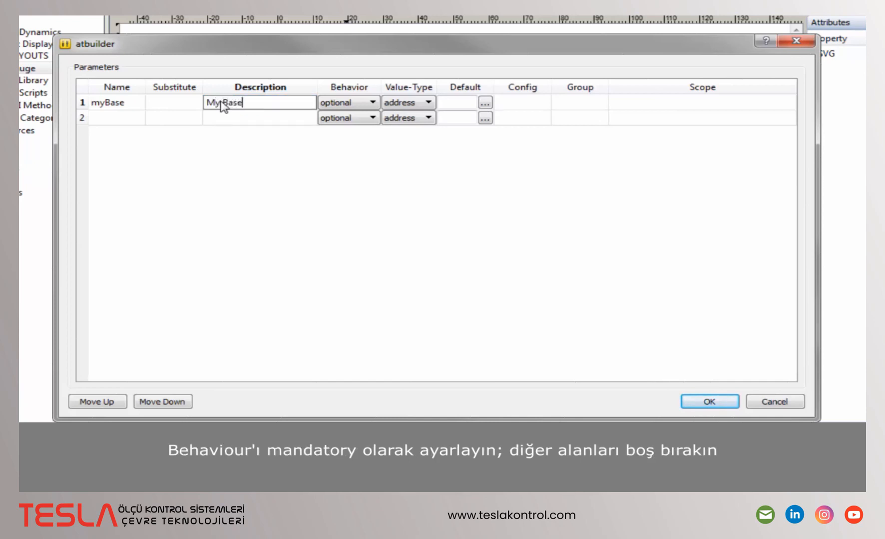
left_click(371, 102)
left_click(366, 133)
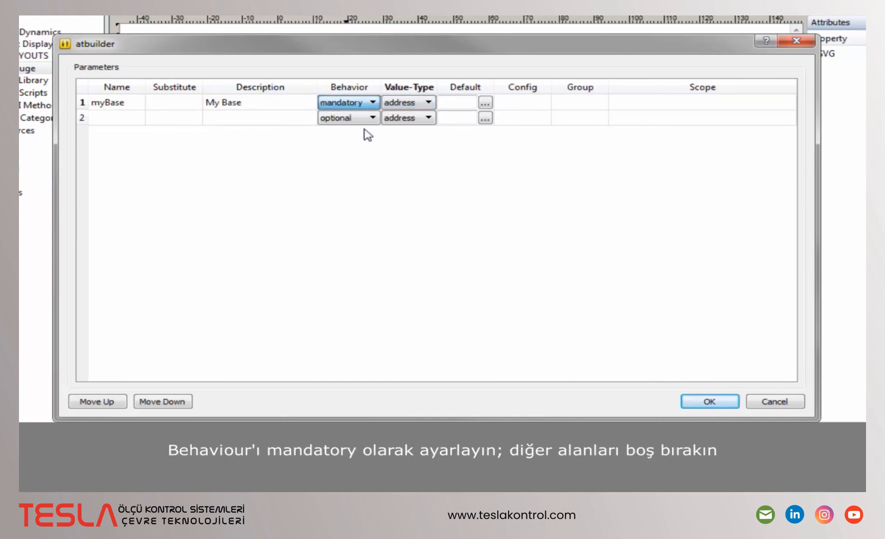
Add a second parameter named label with the substitute $LABEL$ and the description "Label".
left_click(122, 119)
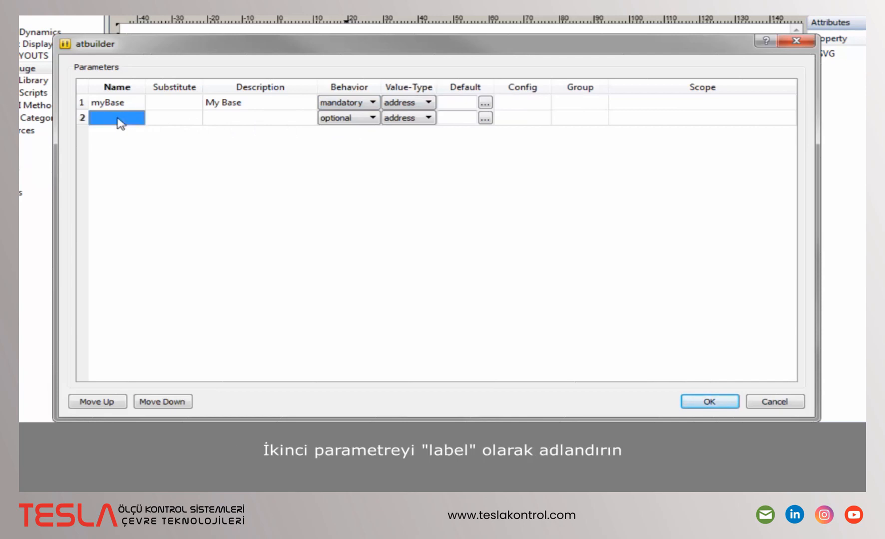
type("label")
key("Tab")
type("$")
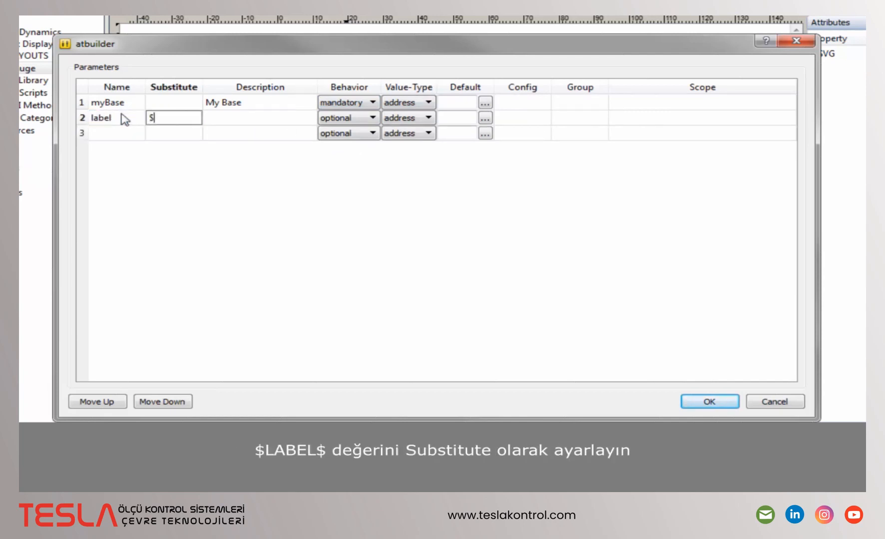
type("LABEL$")
key("Tab")
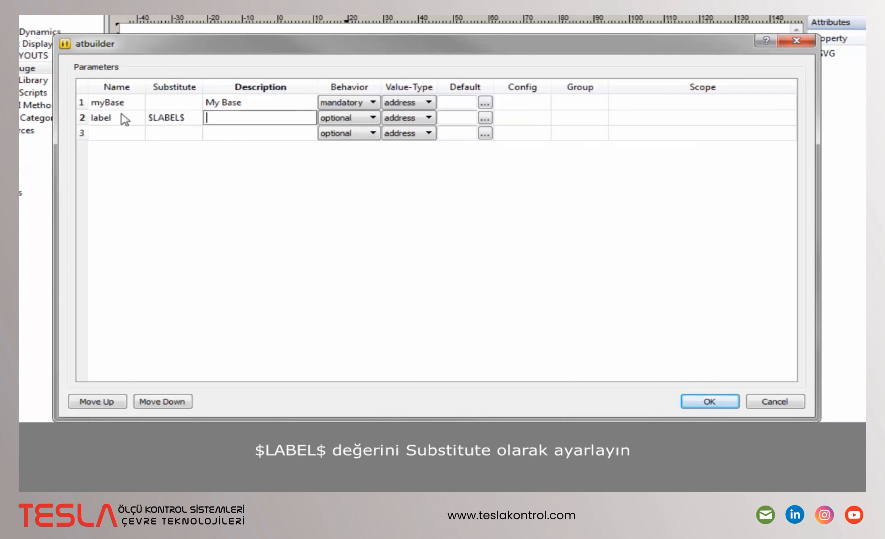
type("Label")
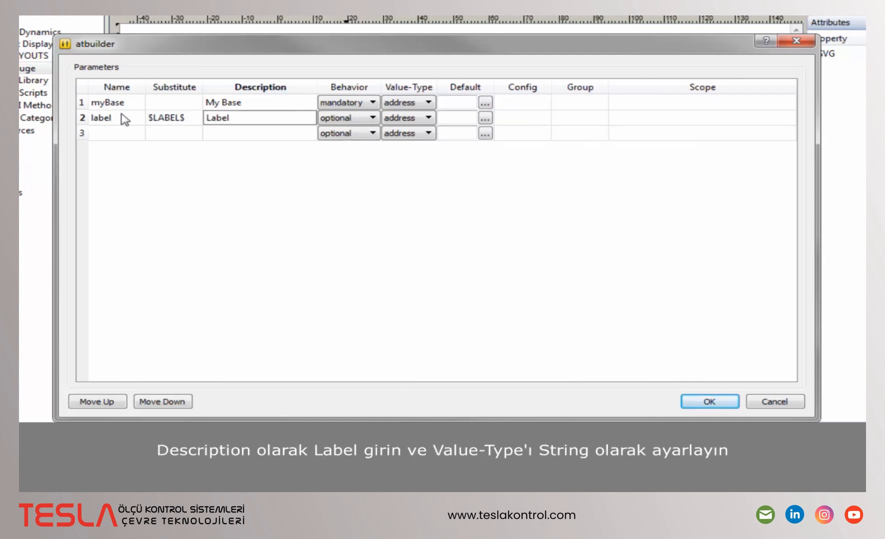
Set the label parameter's value type to string and its default to "Label", and accept the parameters.
left_click(405, 118)
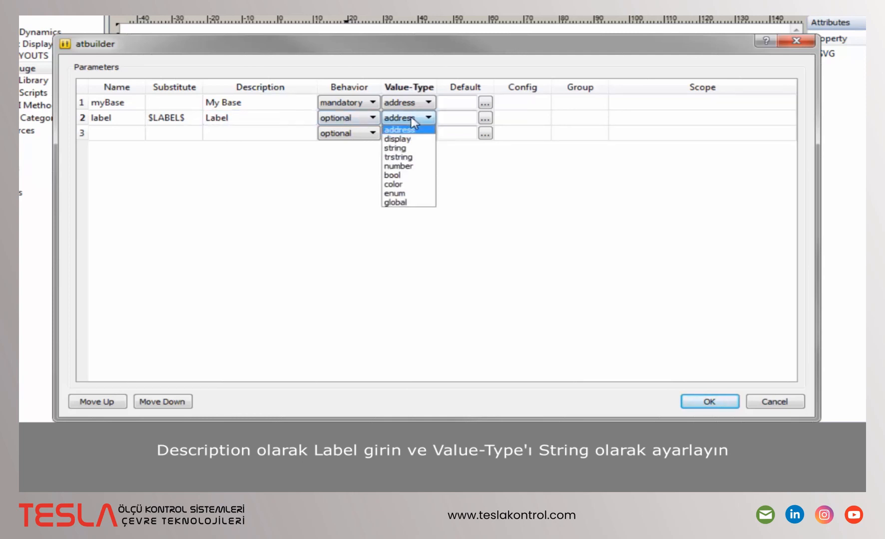
left_click(416, 148)
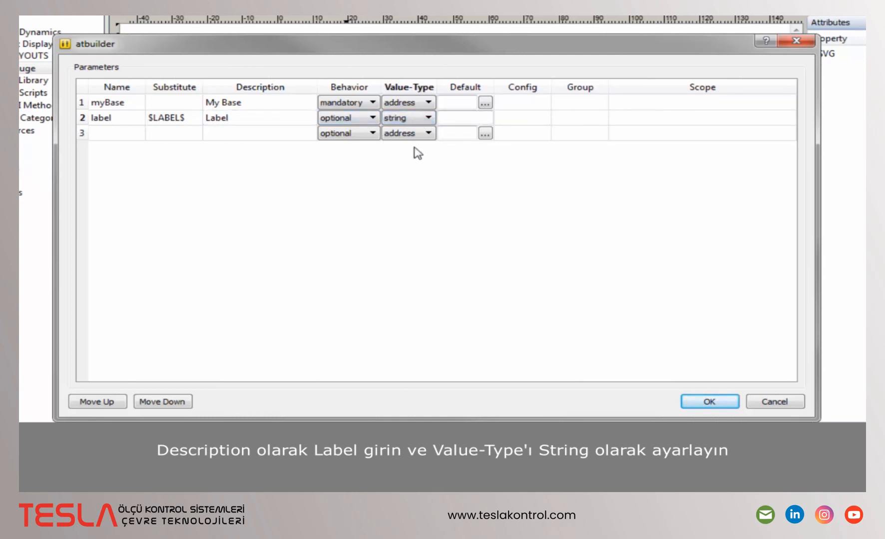
left_click(443, 117)
type("L")
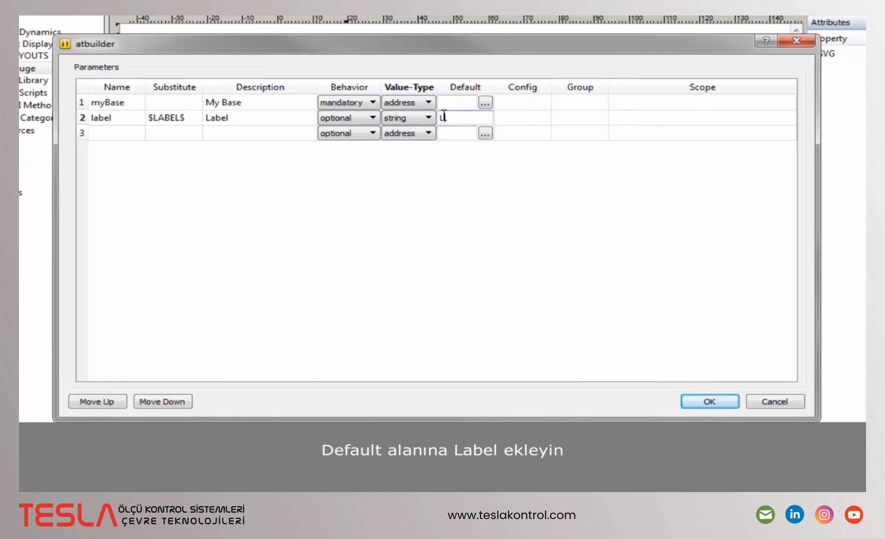
type("abel")
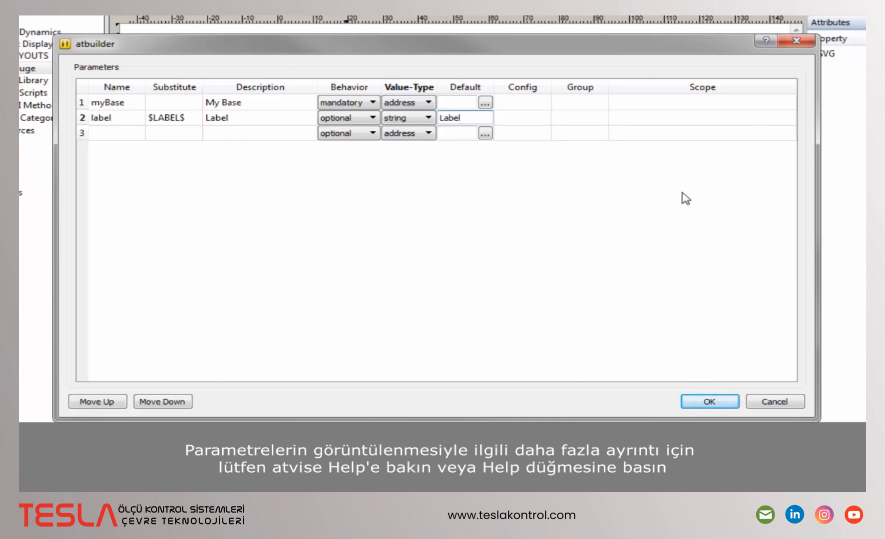
left_click(709, 402)
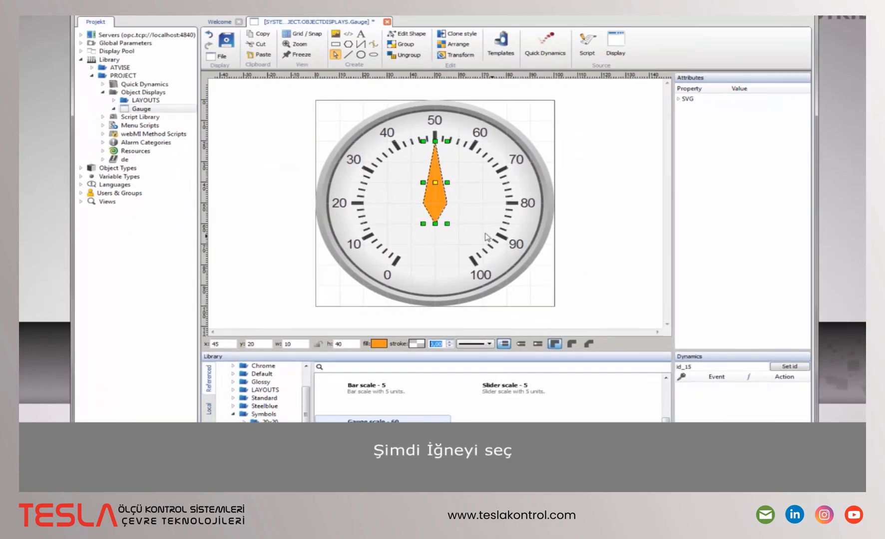
Move the needle's reference point to the gauge centre and add a simple dynamic to it with a relatively addressed single-node source.
left_click(436, 185)
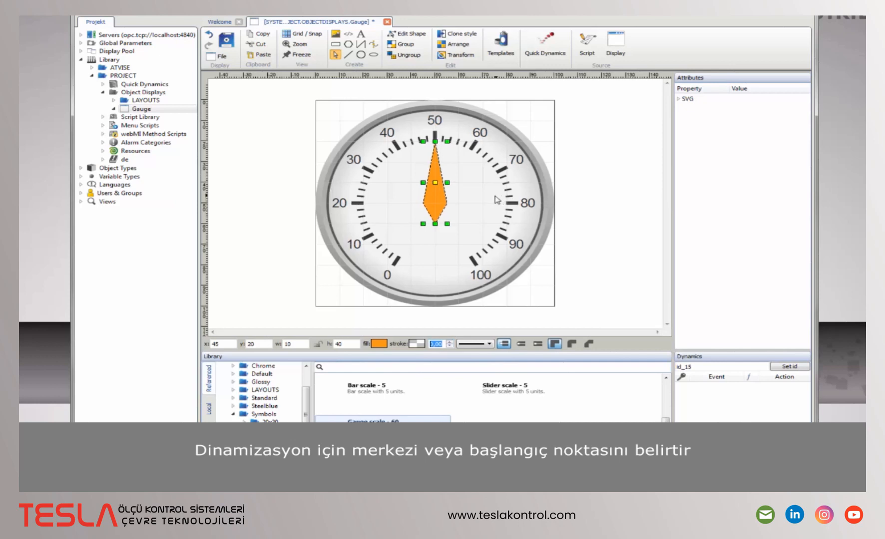
left_click_drag(436, 184, 434, 203)
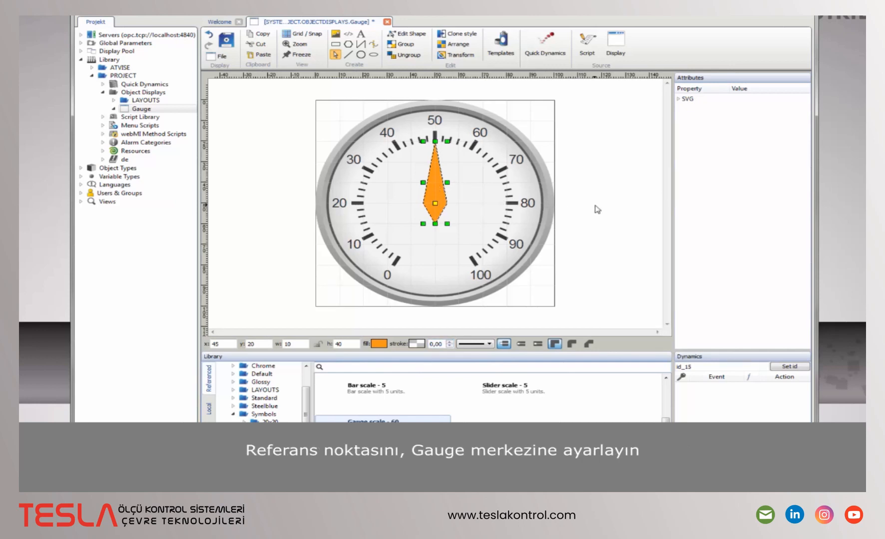
right_click(439, 174)
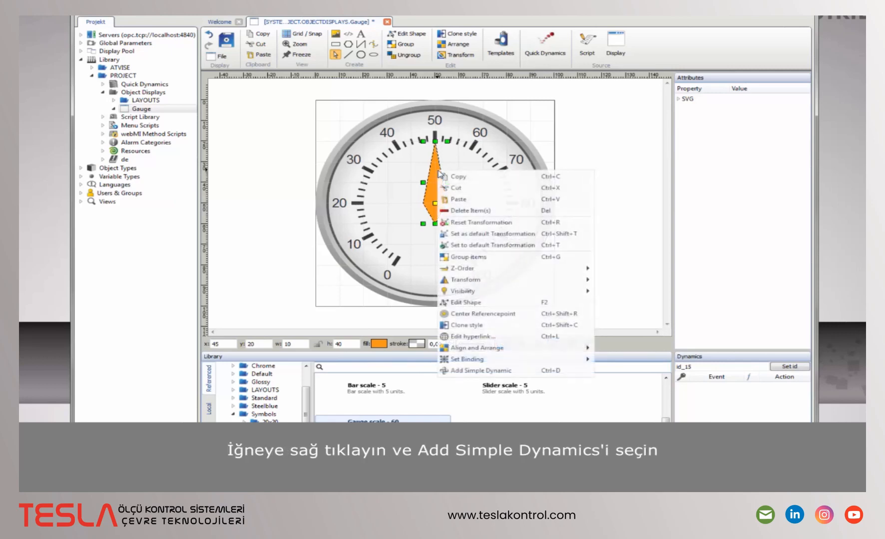
left_click(466, 370)
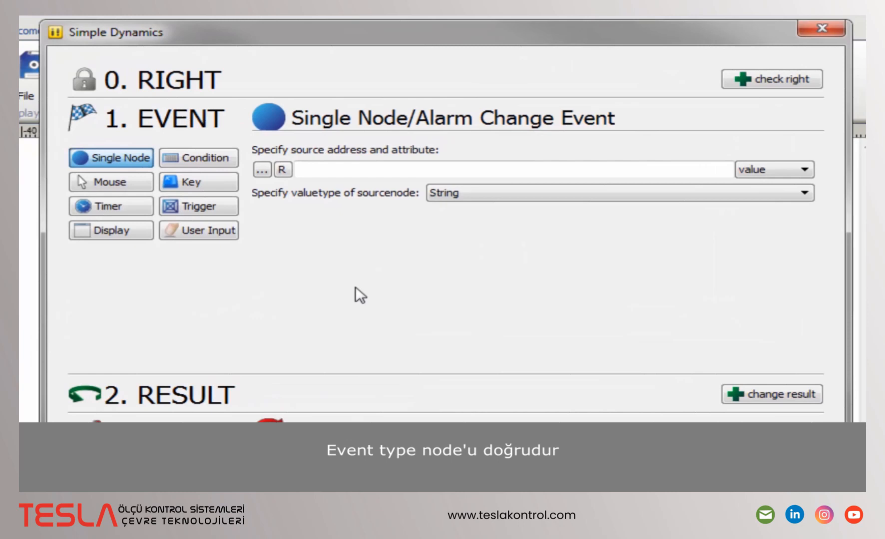
left_click(282, 169)
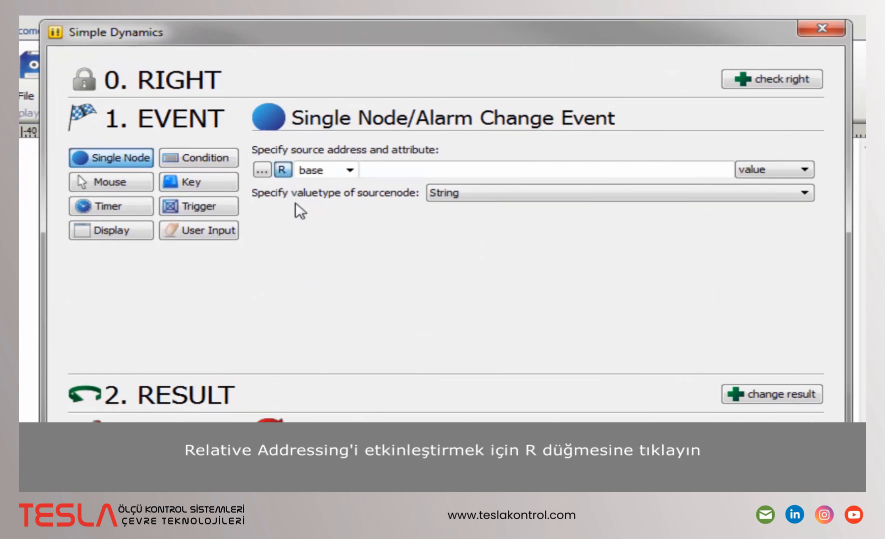
left_click(349, 170)
left_click(343, 194)
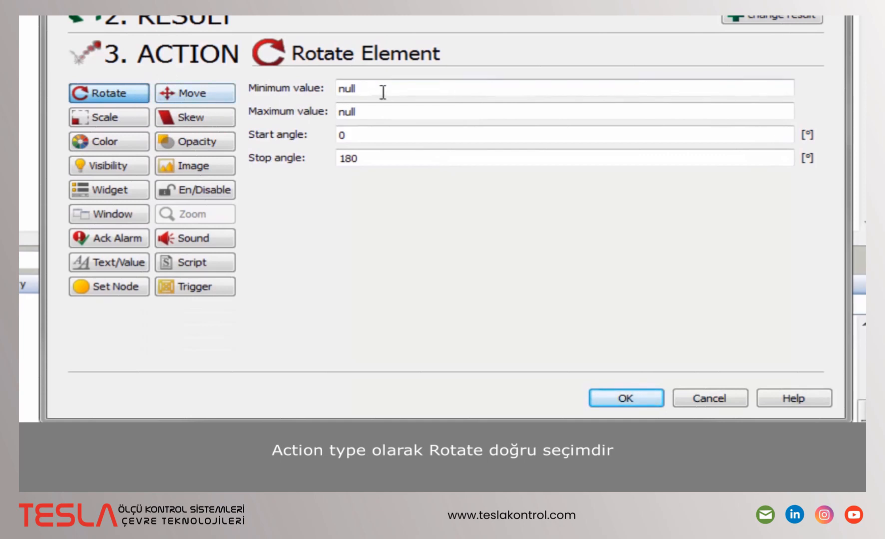
Configure the rotate action with minimum value 0, maximum value 100, start angle -150° and stop angle 150°, and accept the dynamic.
left_click_drag(381, 90, 339, 89)
type("0")
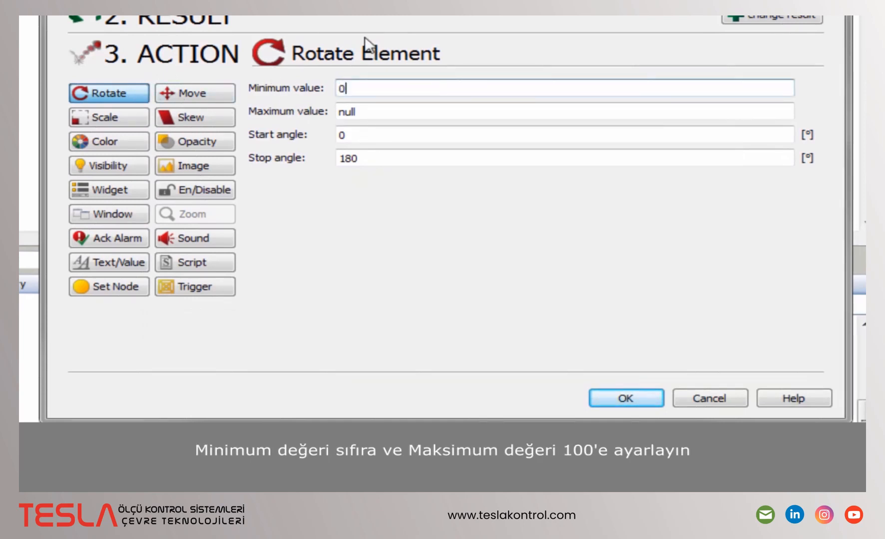
key("Tab")
type("100")
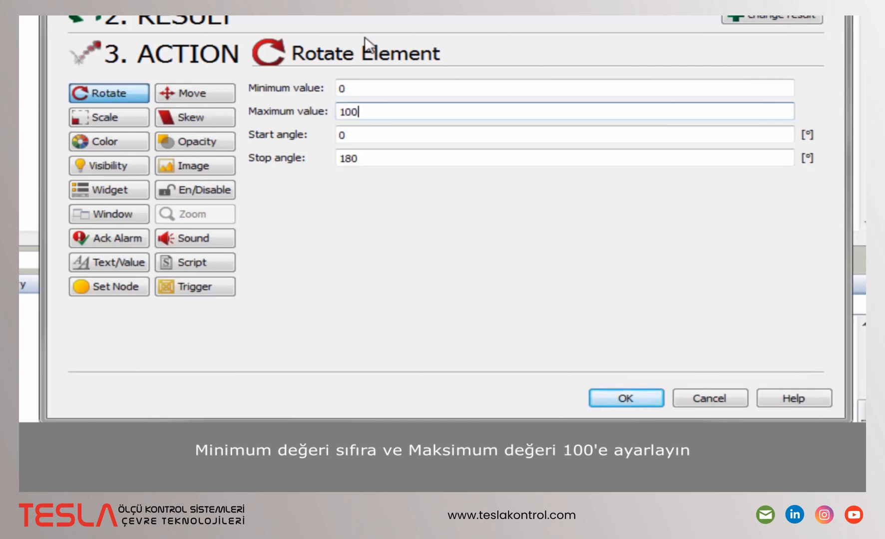
key("Tab")
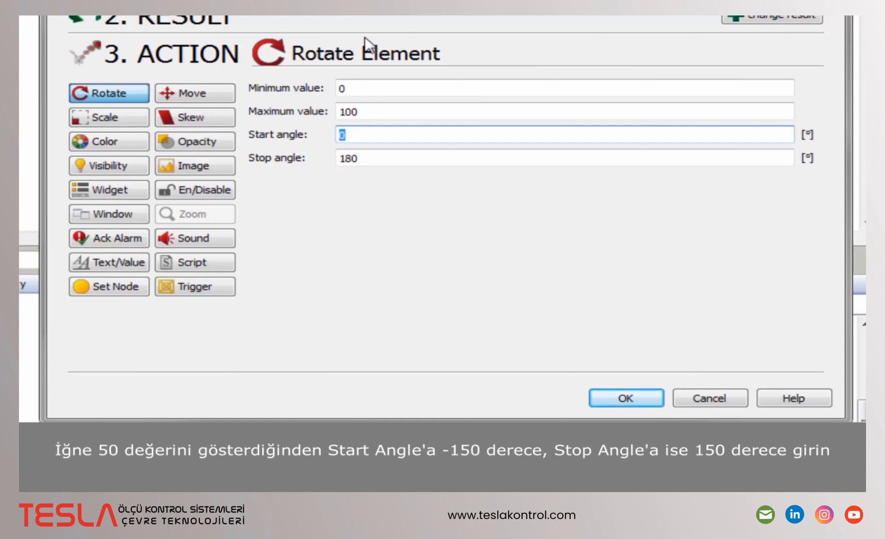
type("-150")
key("Tab")
type("150")
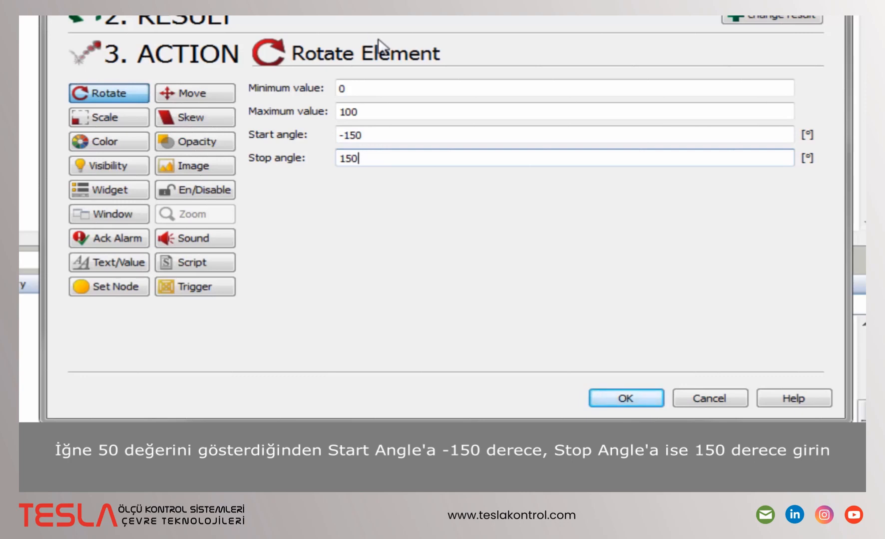
left_click(624, 399)
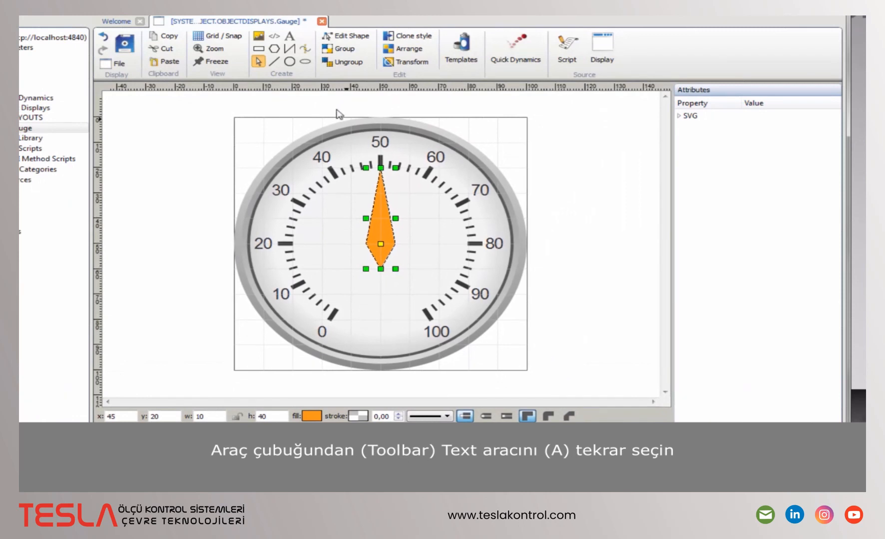
Add a text element reading $LABEL$ on the gauge face, between the needle and the 0 mark.
left_click(291, 37)
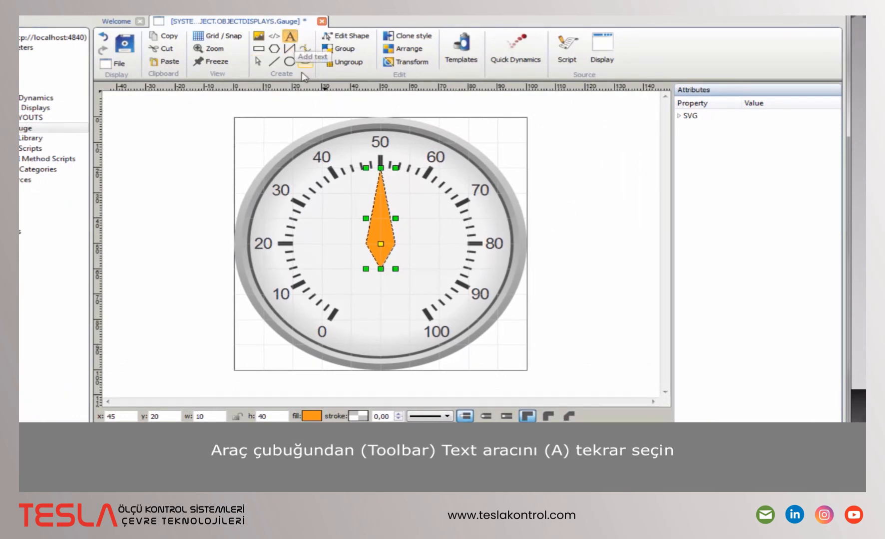
left_click(346, 302)
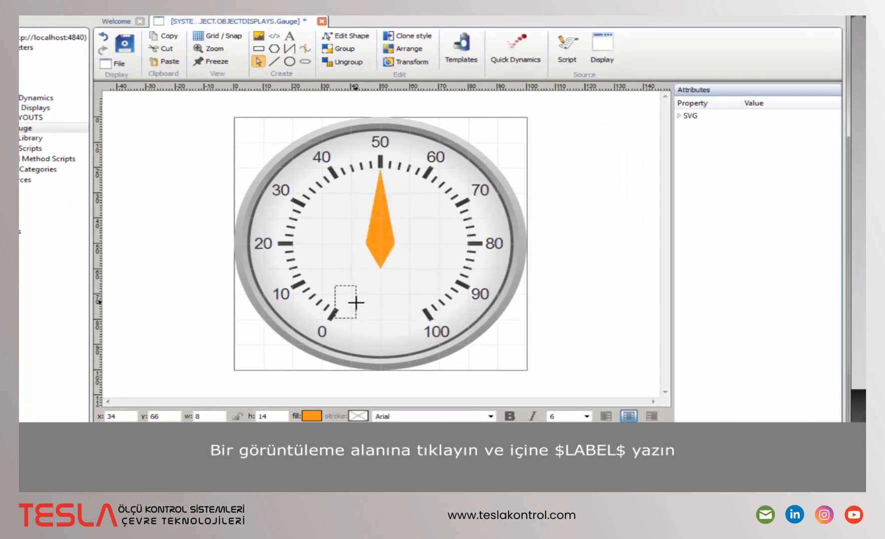
type("$LABEL")
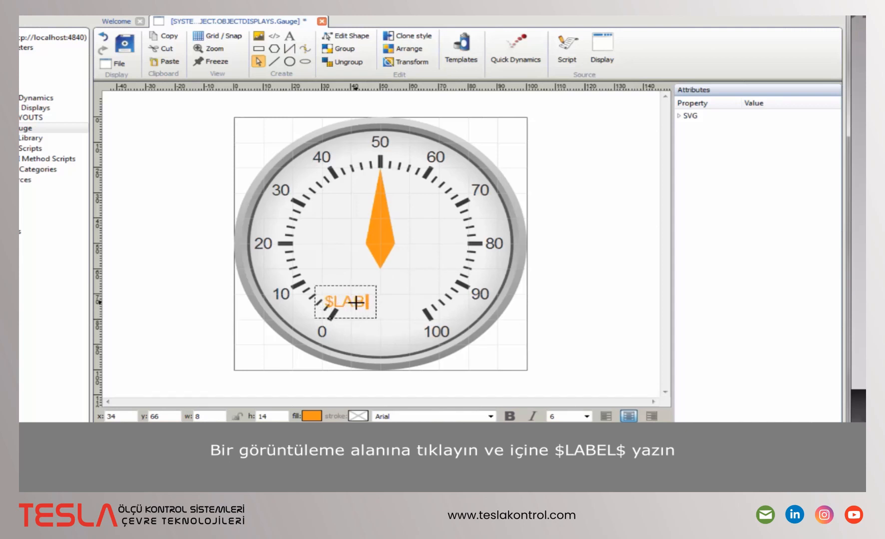
type("$")
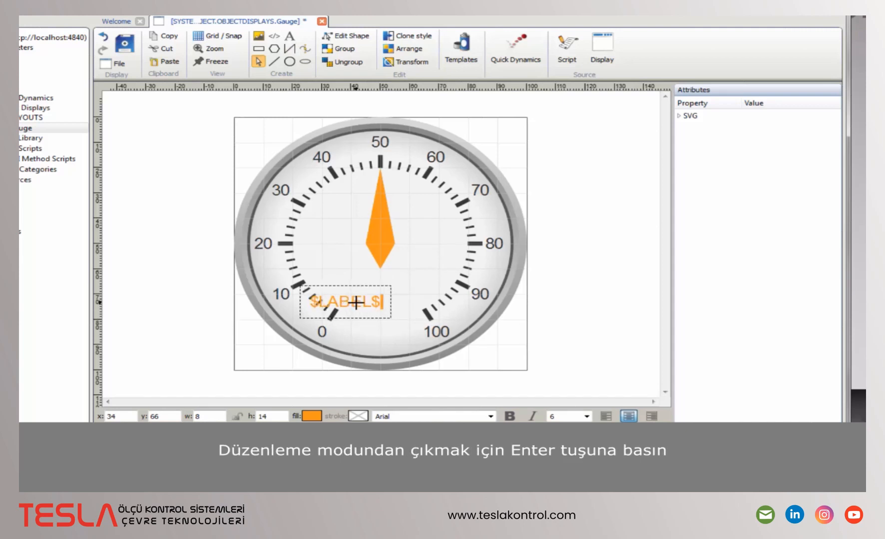
key("Return")
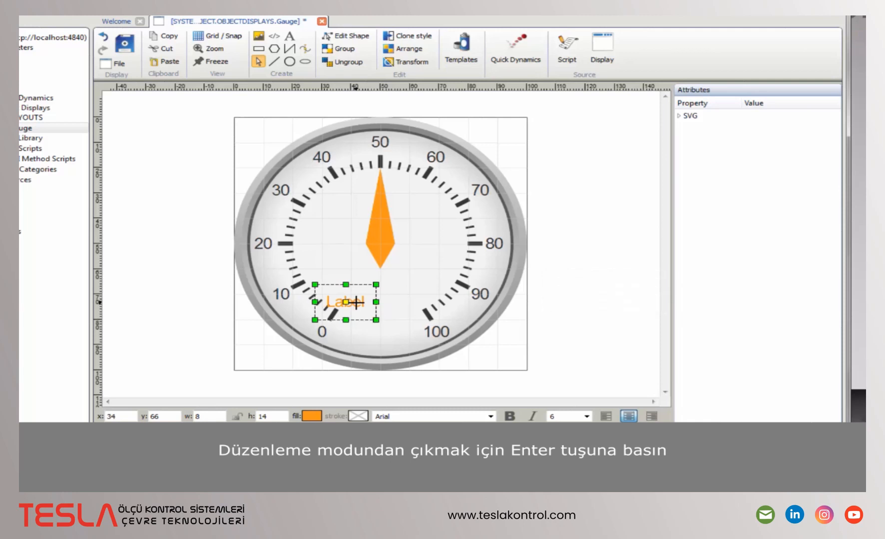
Set the label text's fill to the dark grey sampled from a scale mark and its font size to 9.
left_click(317, 416)
left_click(330, 334)
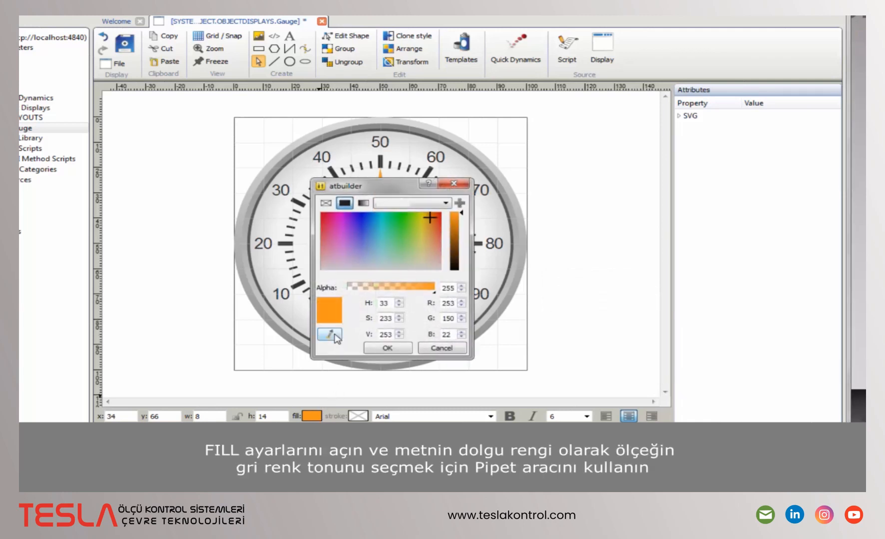
left_click(298, 284)
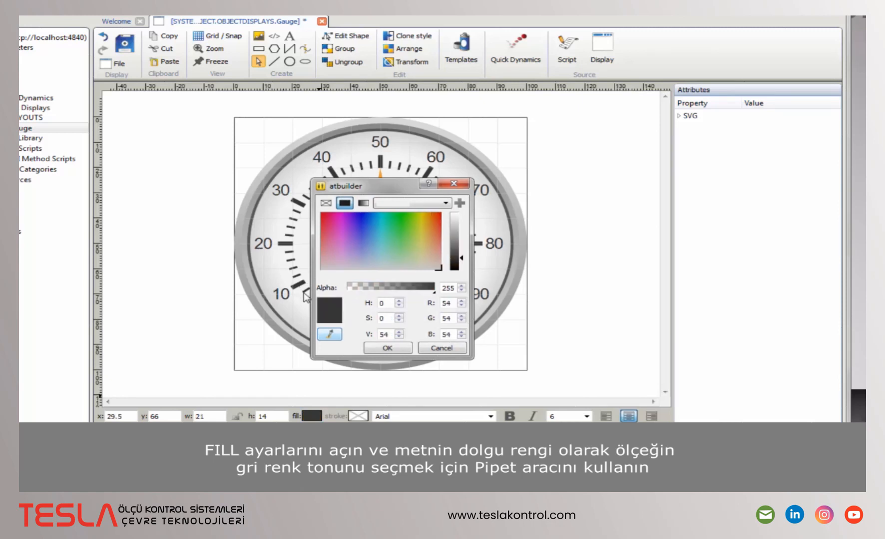
left_click(403, 349)
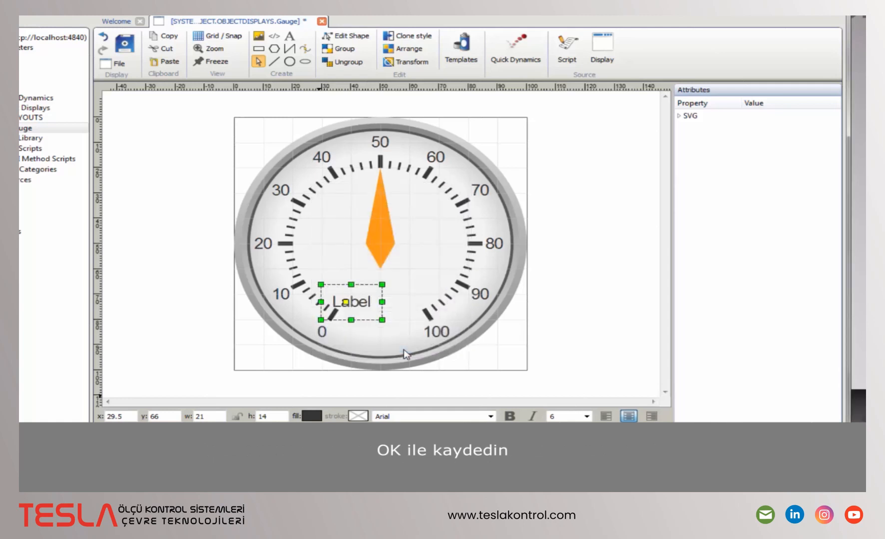
double_click(554, 416)
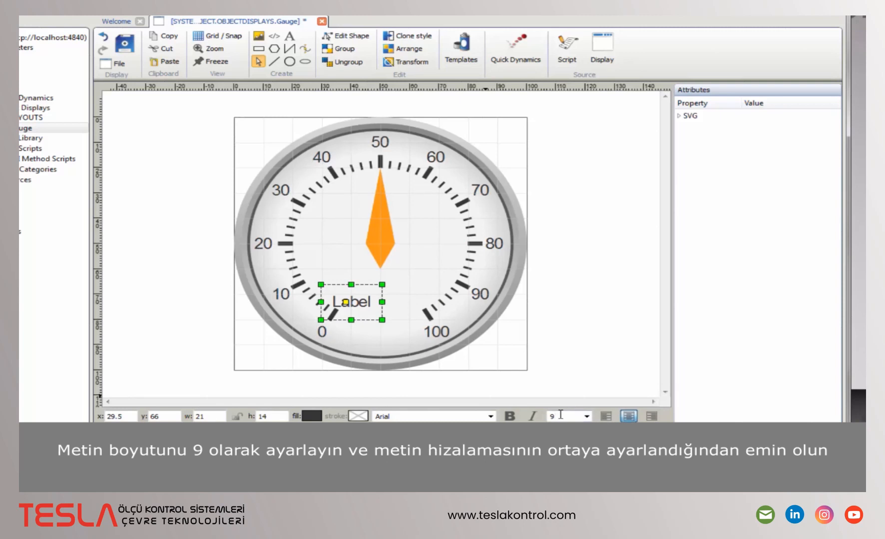
key("Return")
Place the label just below the needle, centre it horizontally on the display, and save the Gauge display.
left_click_drag(376, 303, 397, 289)
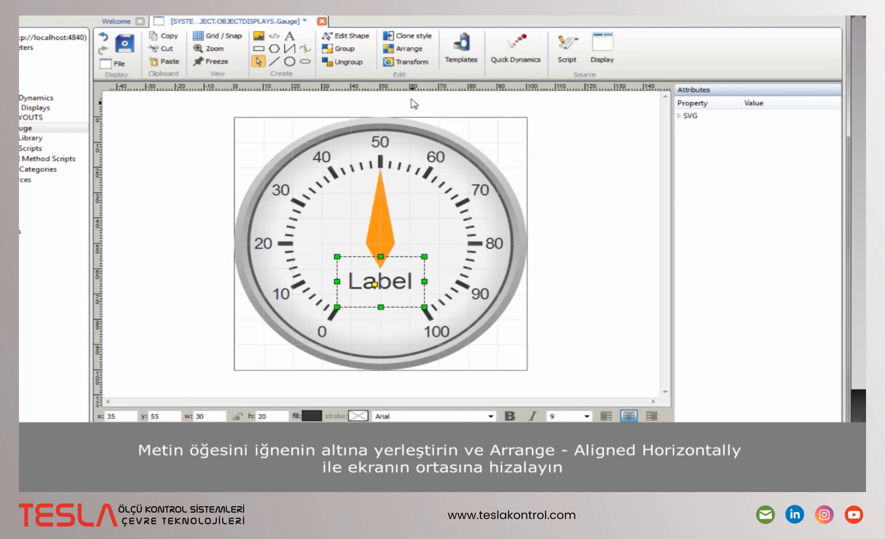
left_click(413, 52)
left_click(418, 89)
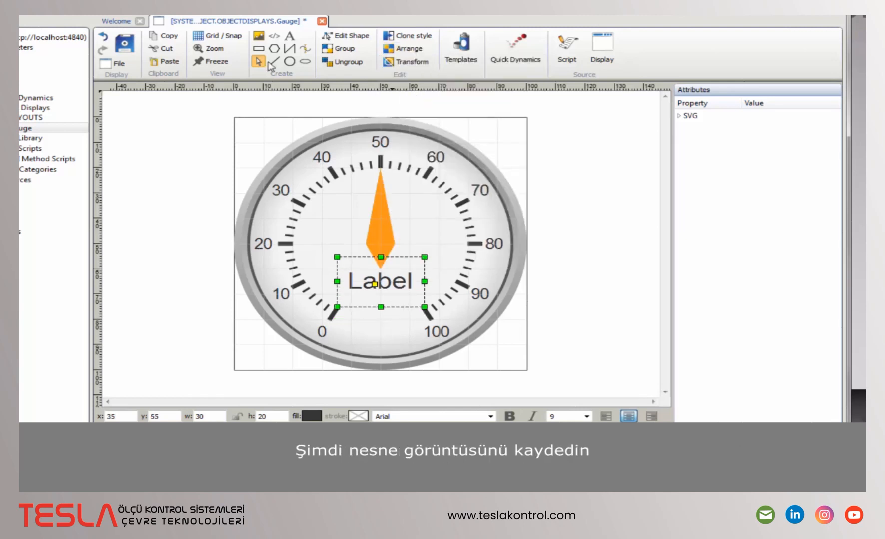
left_click(124, 44)
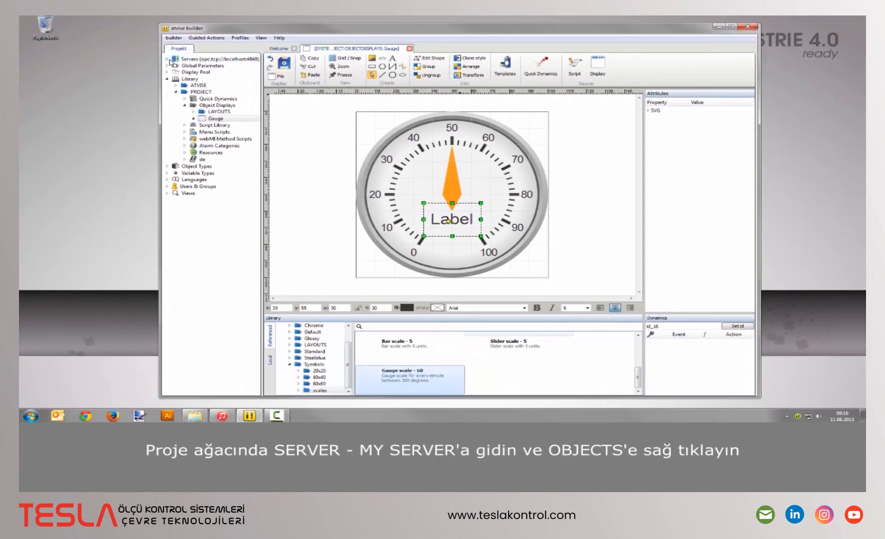
Add an Int32 data variable named motor to the OBJECTS folder of My Server.
left_click(169, 59)
left_click(176, 67)
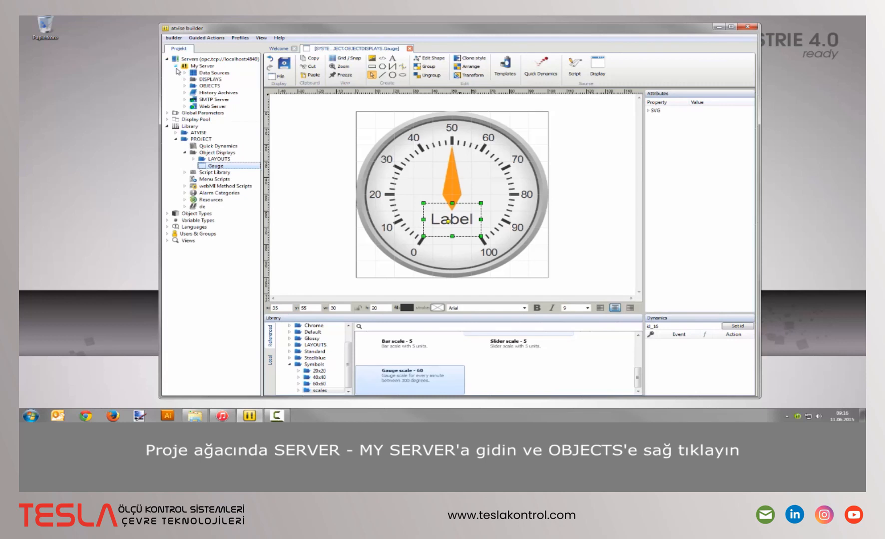
right_click(228, 87)
mouse_move(299, 119)
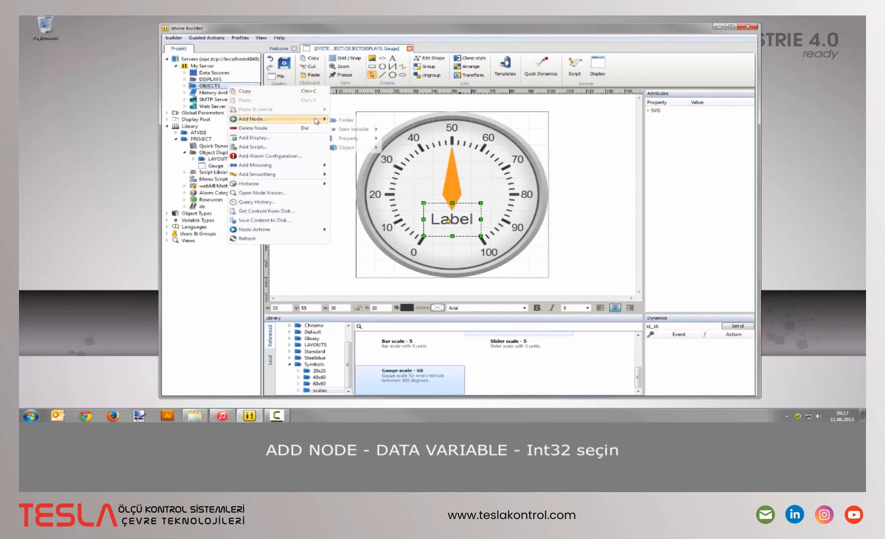
mouse_move(365, 131)
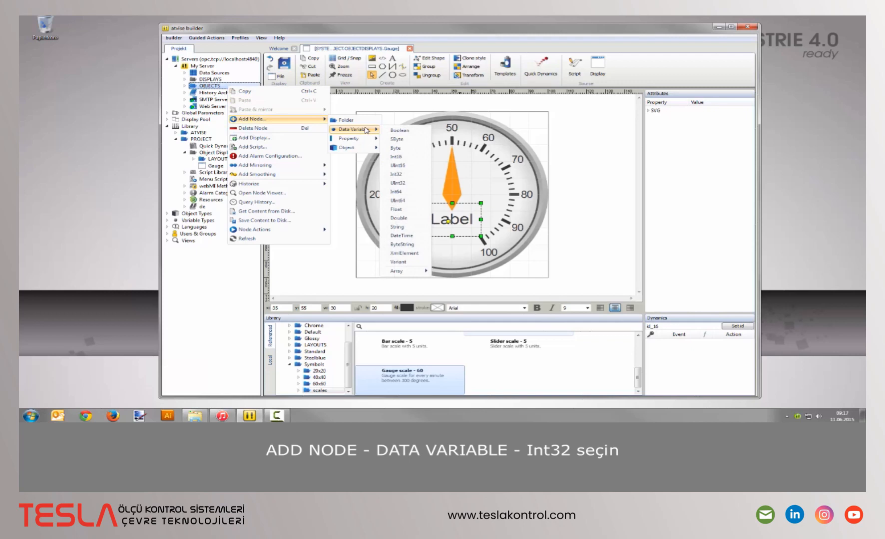
left_click(401, 174)
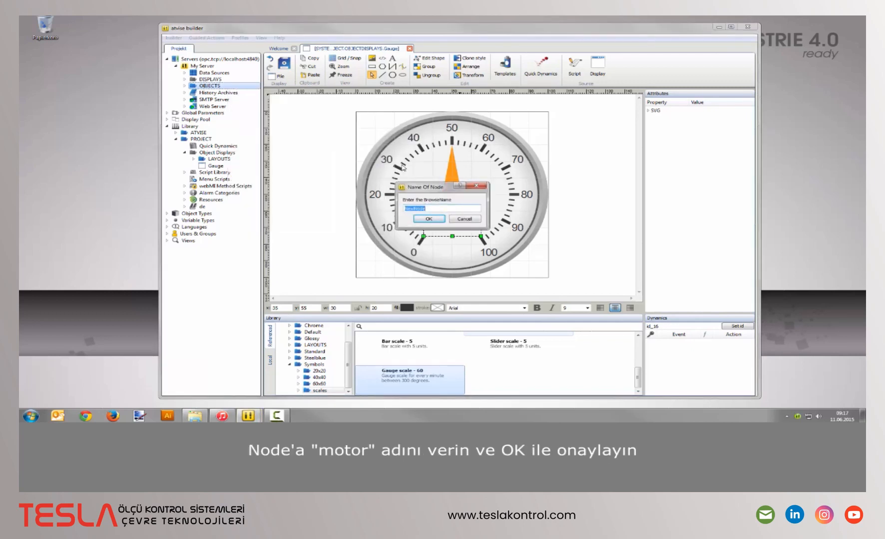
type("motor")
left_click(439, 221)
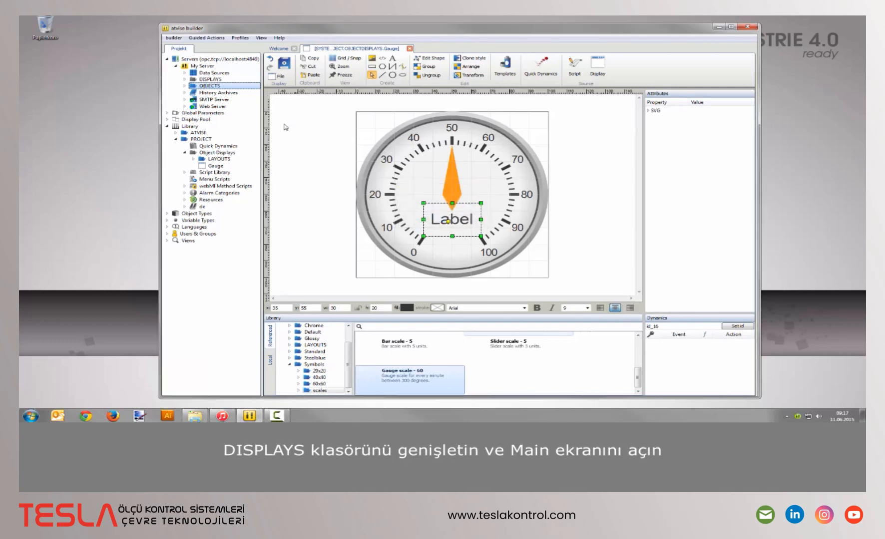
Open the Main display from My Server's DISPLAYS folder and insert the Gauge object display in its drawing area.
left_click(185, 79)
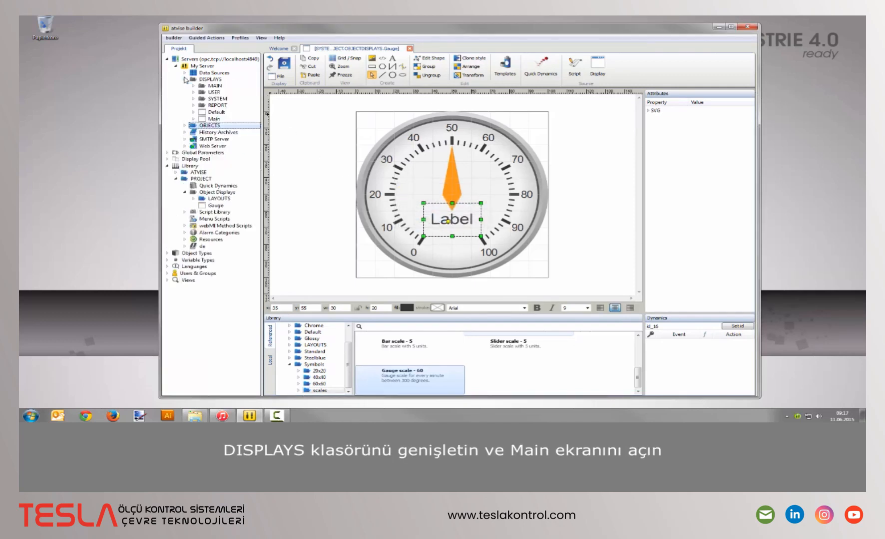
double_click(222, 118)
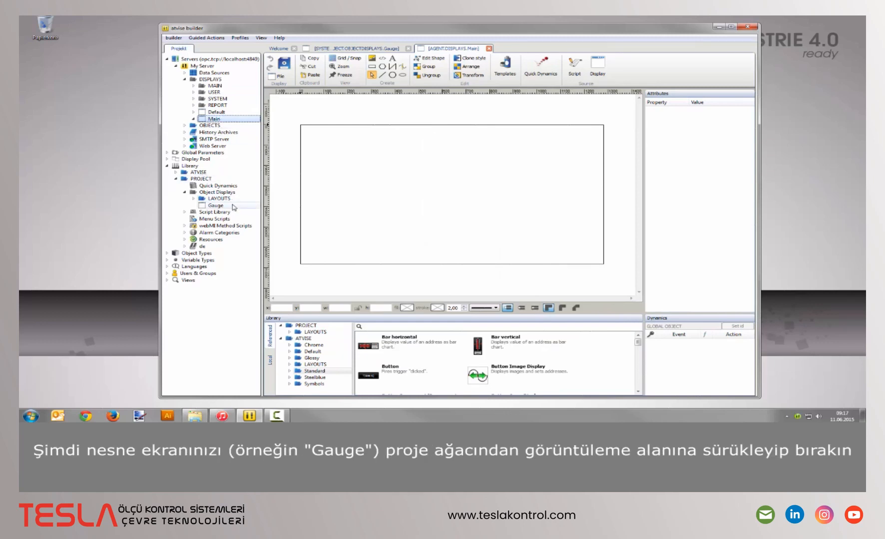
left_click_drag(234, 207, 420, 192)
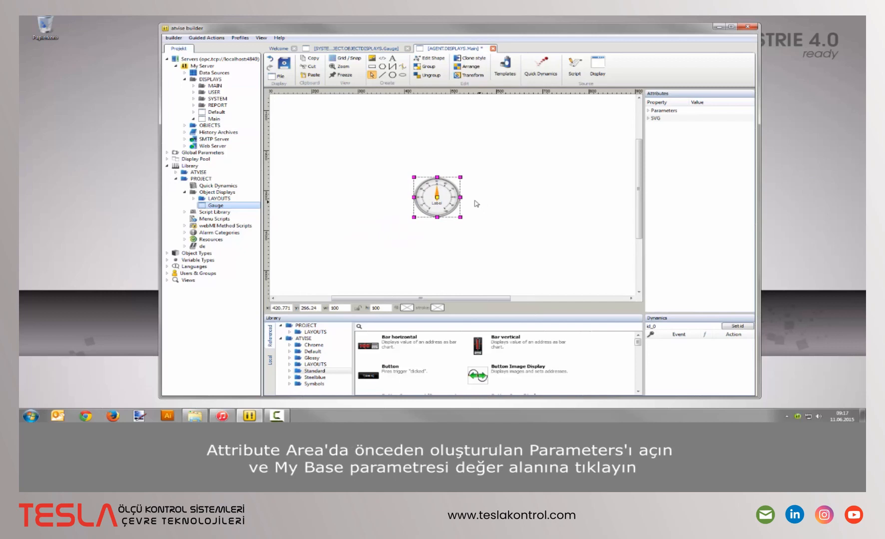
Assign the motor node from the objects on My Server to the inserted gauge's My Base parameter.
left_click(647, 111)
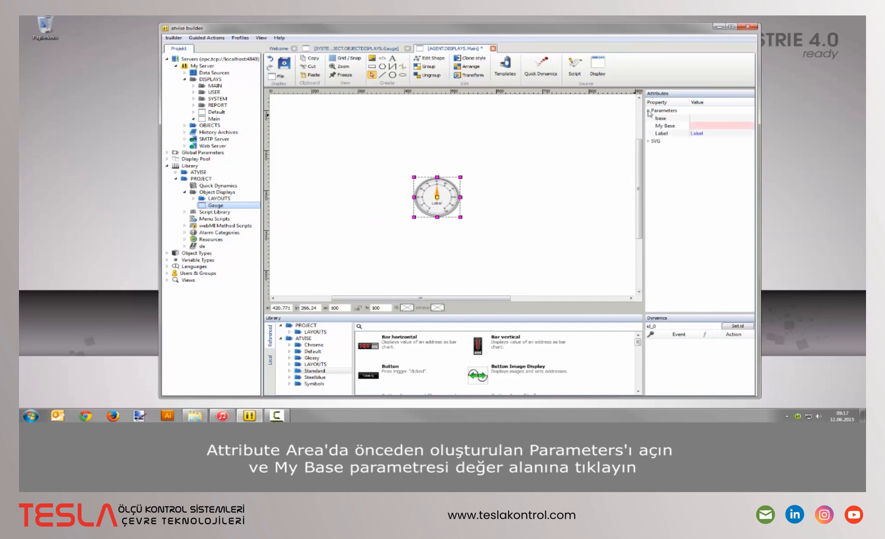
left_click(717, 126)
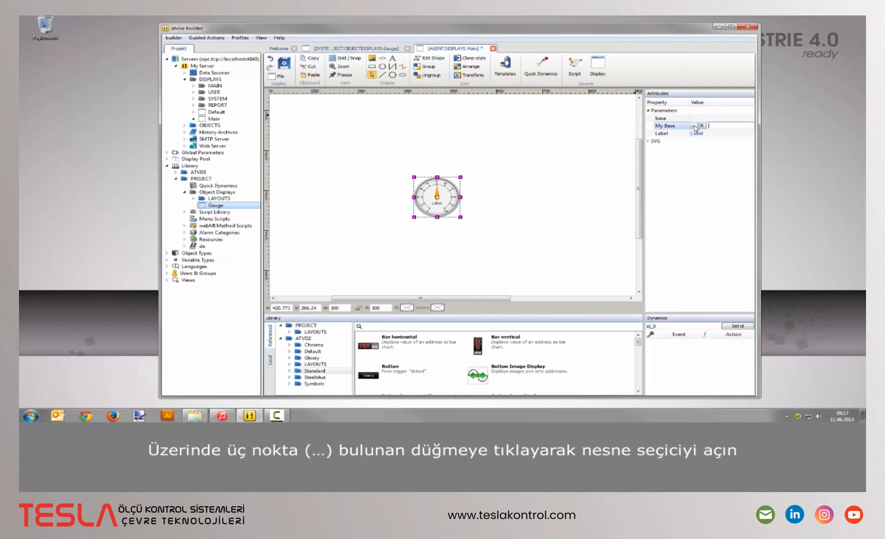
left_click(693, 126)
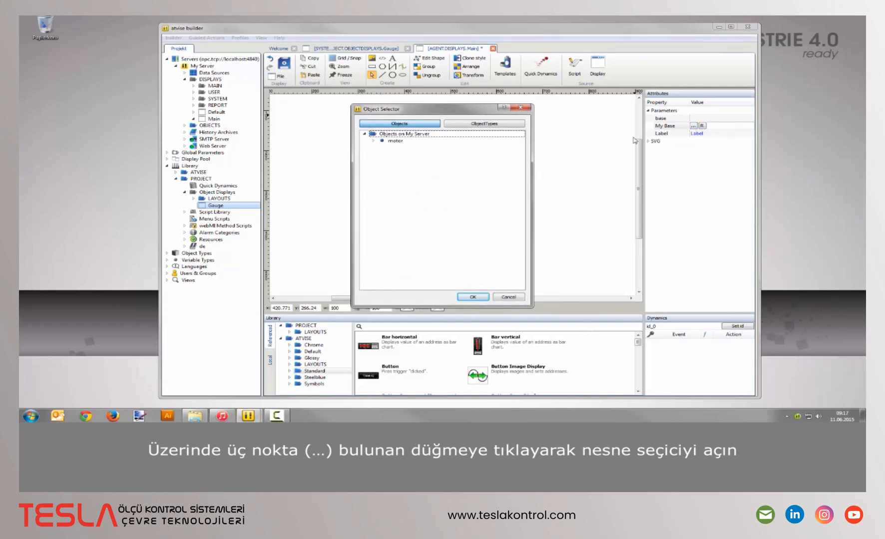
left_click(423, 142)
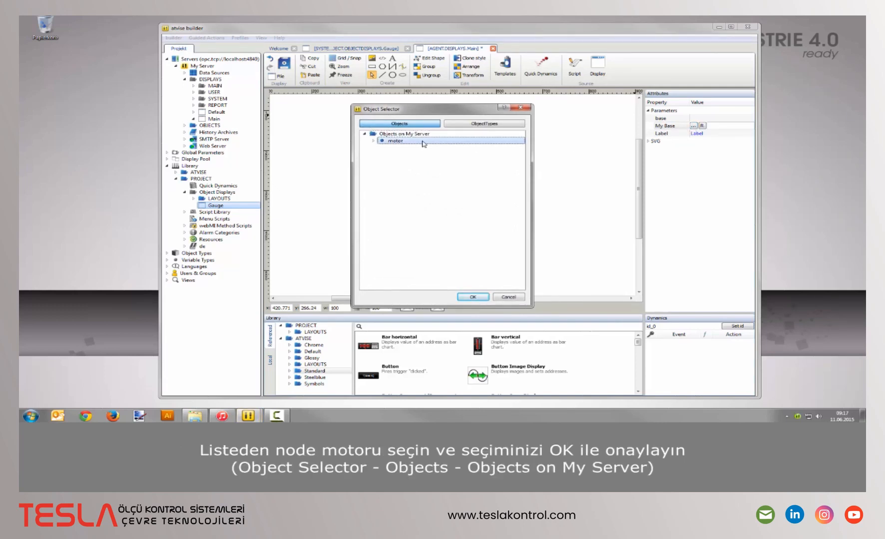
left_click(472, 298)
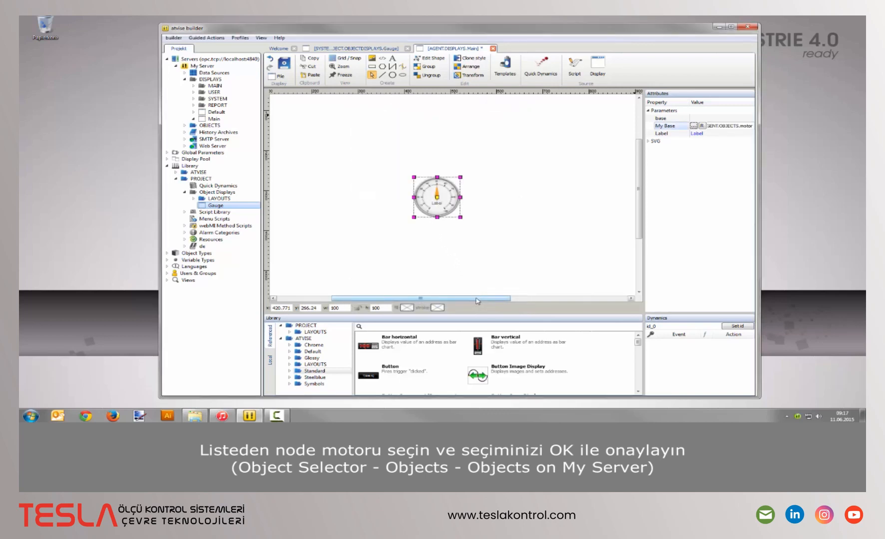
Set the gauge's Label parameter to engine.
left_click(699, 133)
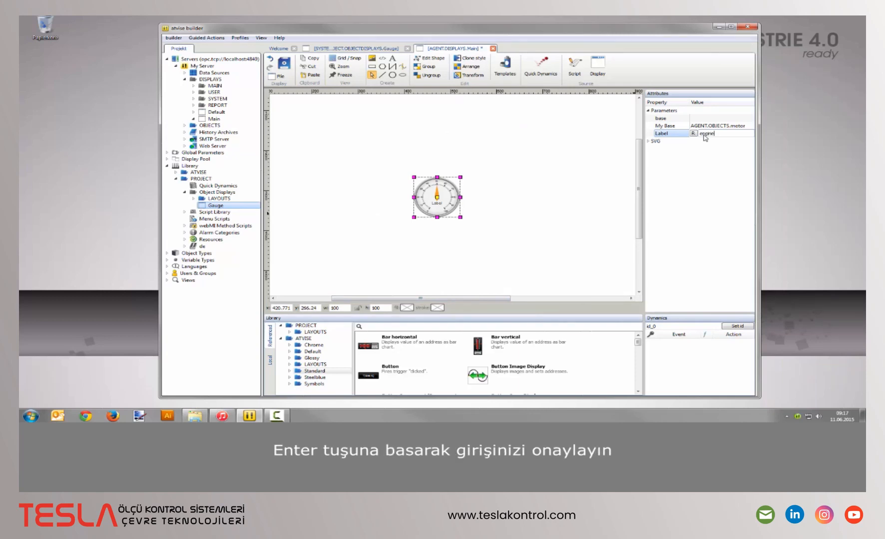
type("engine")
key("Return")
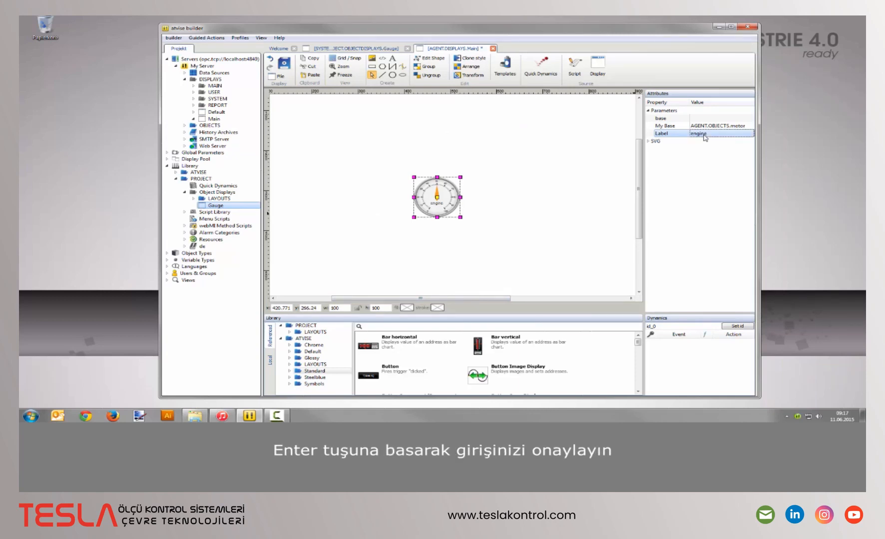
Insert a Rocker Switch from the library beside the gauge and assign the motor node as its base address.
left_click(564, 324)
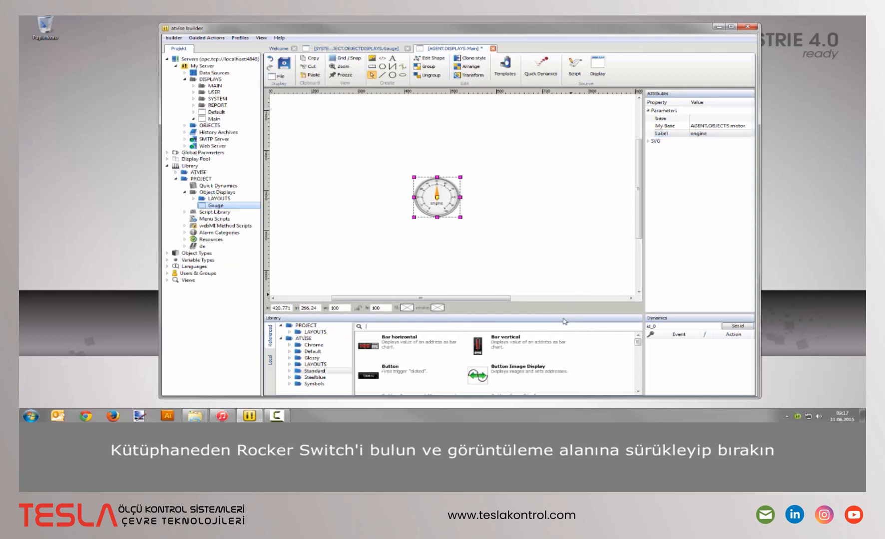
type("rock")
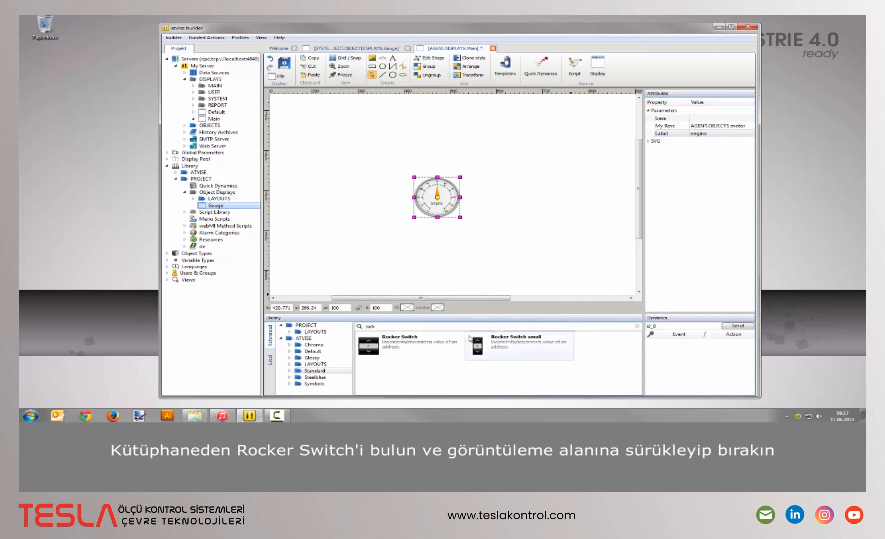
left_click_drag(369, 345, 489, 199)
left_click(719, 118)
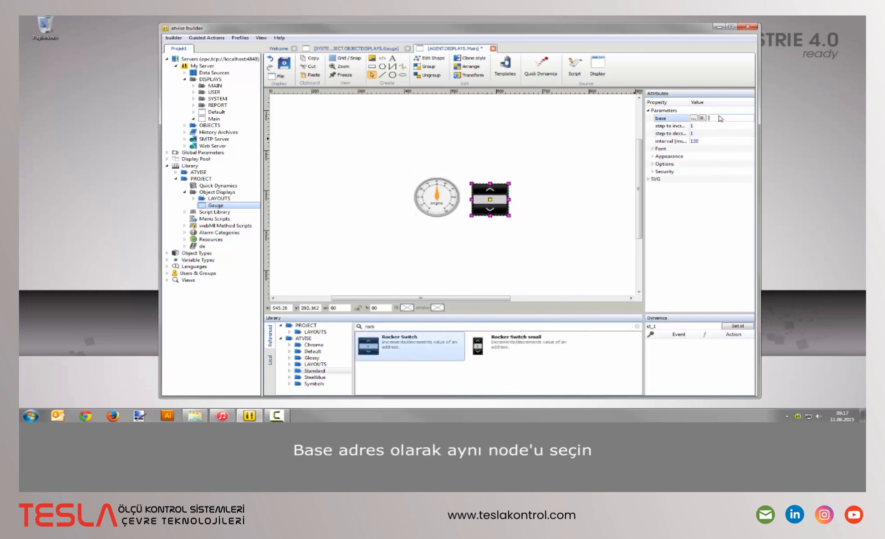
left_click(693, 118)
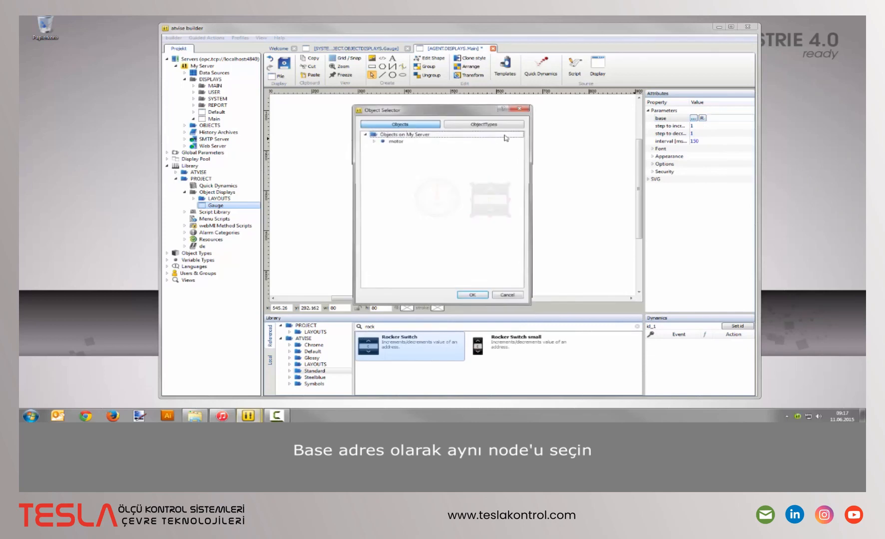
left_click(472, 297)
Set the rocker switch's minimum option to 0 and maximum to 100, and save the Main display.
left_click(655, 166)
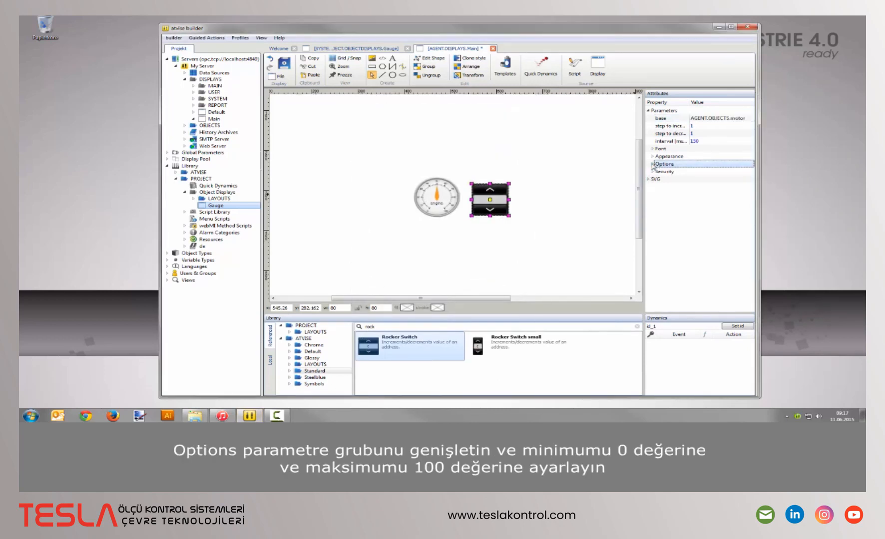
left_click(652, 164)
left_click(703, 172)
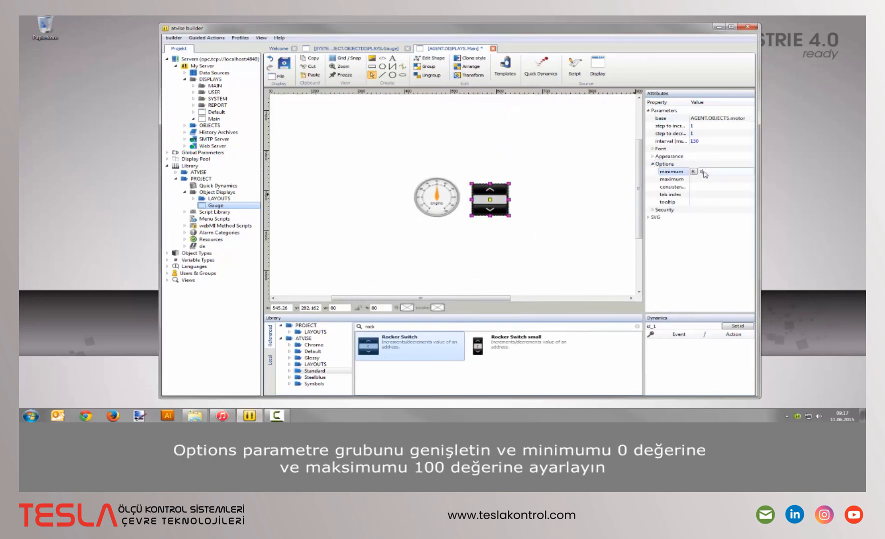
key("Tab")
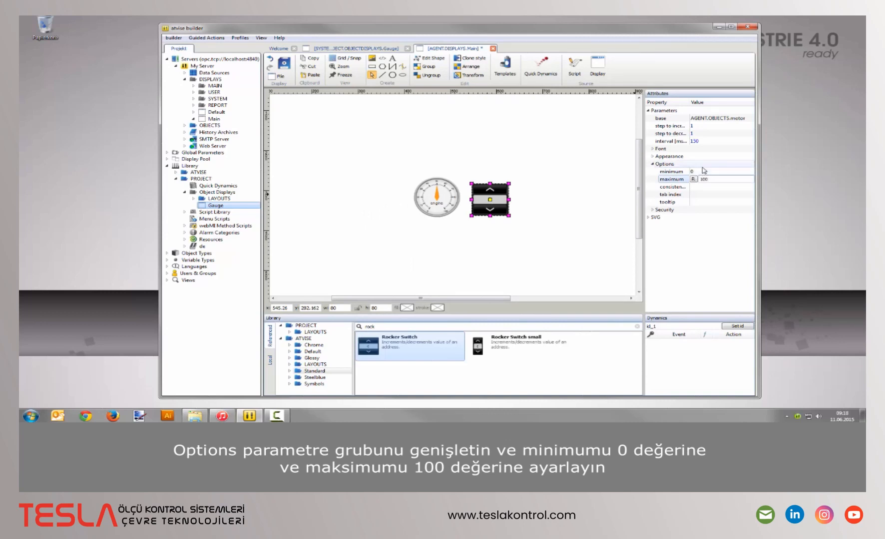
left_click(284, 65)
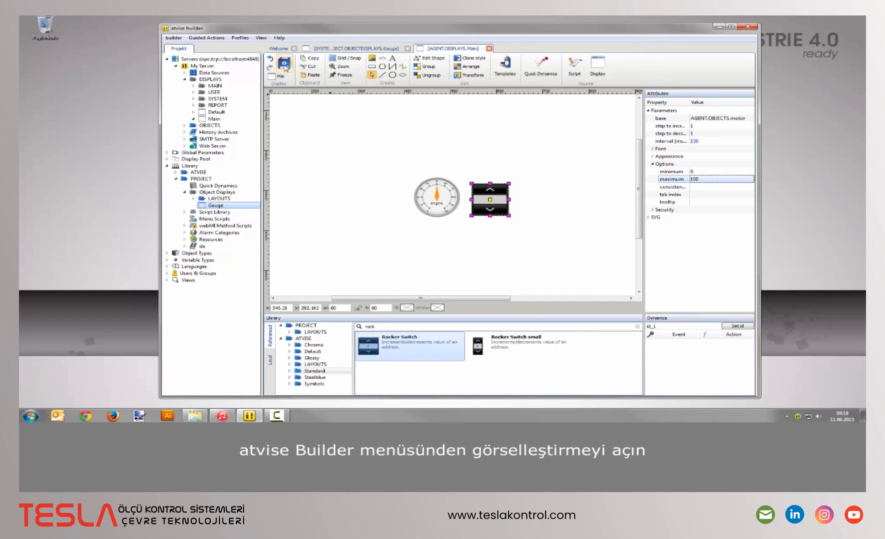
Open My Server's visualization in the web browser through the http1 (80) port.
left_click(206, 37)
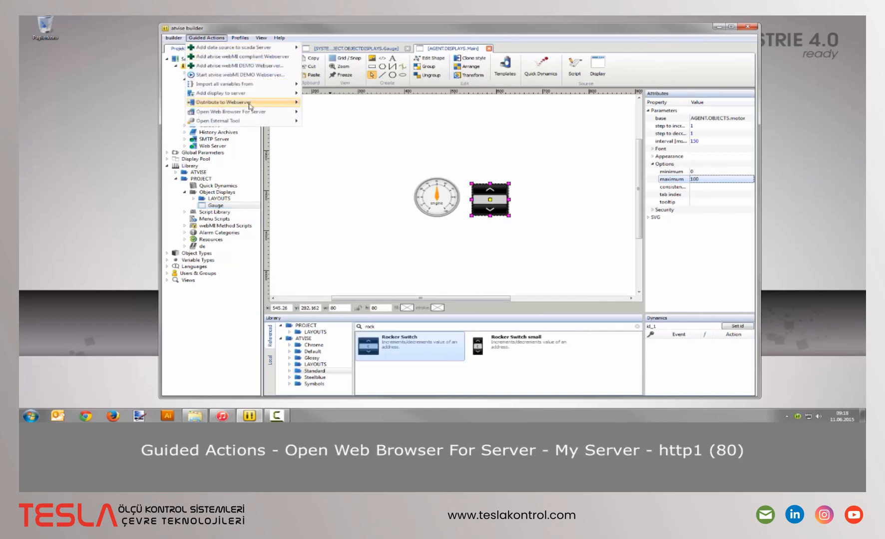
mouse_move(262, 114)
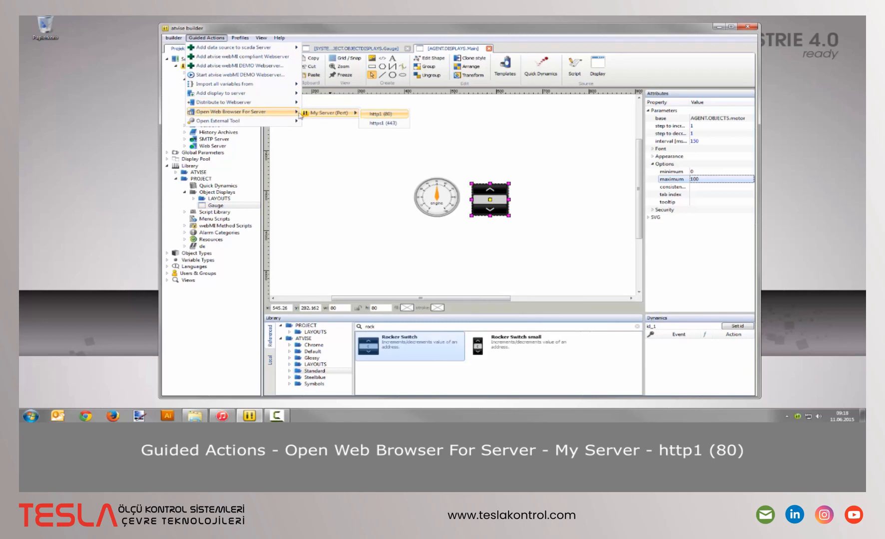
left_click(383, 115)
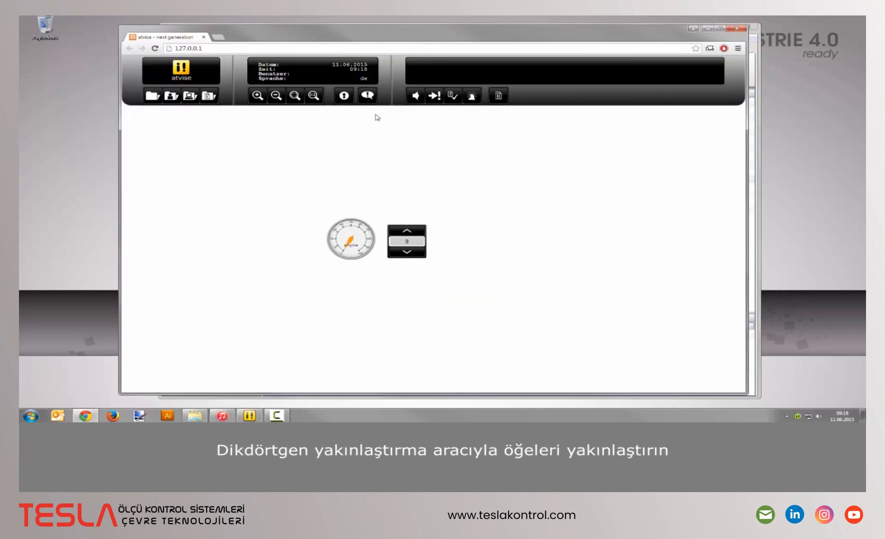
Zoom in on the gauge and rocker switch with a rectangle, and test the needle by raising the value and lowering it to 44.
left_click(294, 95)
left_click_drag(298, 191, 465, 287)
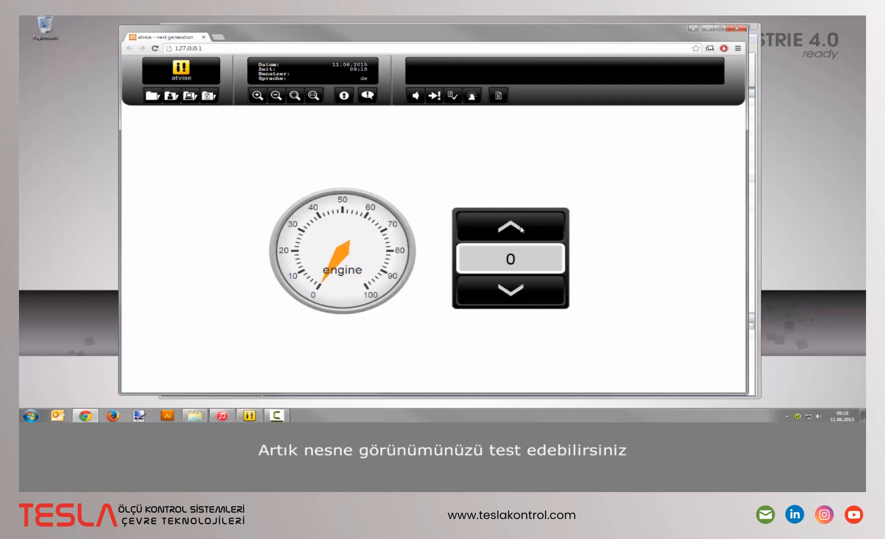
left_click_drag(521, 229, 520, 229)
left_click_drag(518, 298, 517, 298)
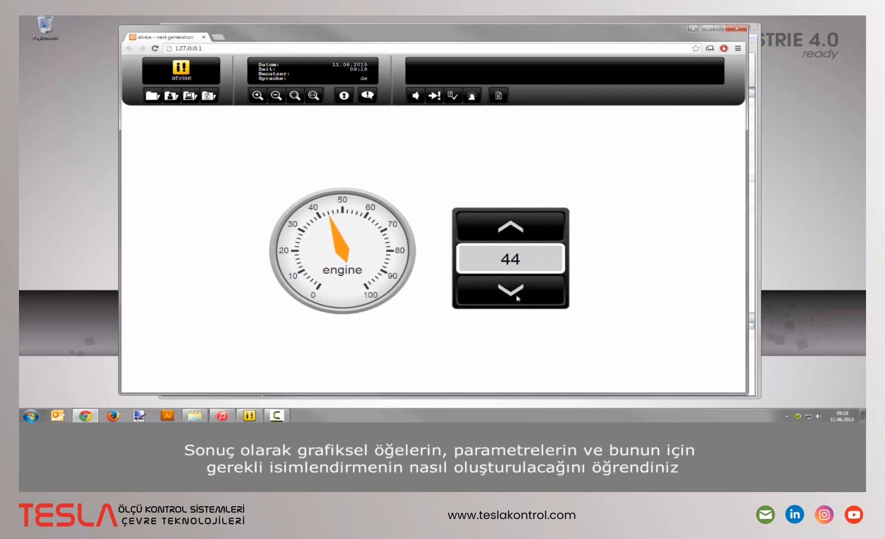